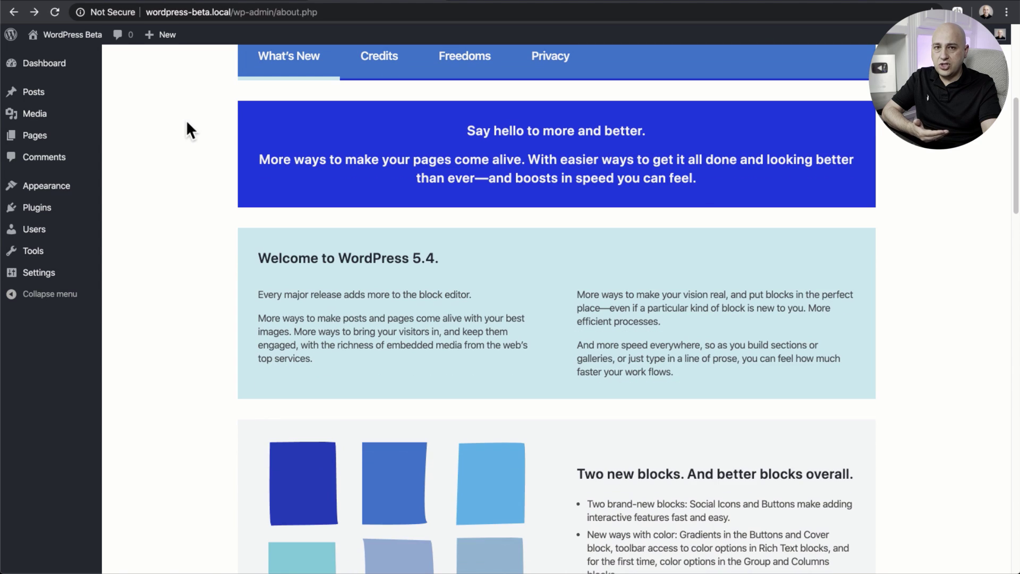
- Start a new page on the WordPress Beta site
scroll(187, 123, up, 10)
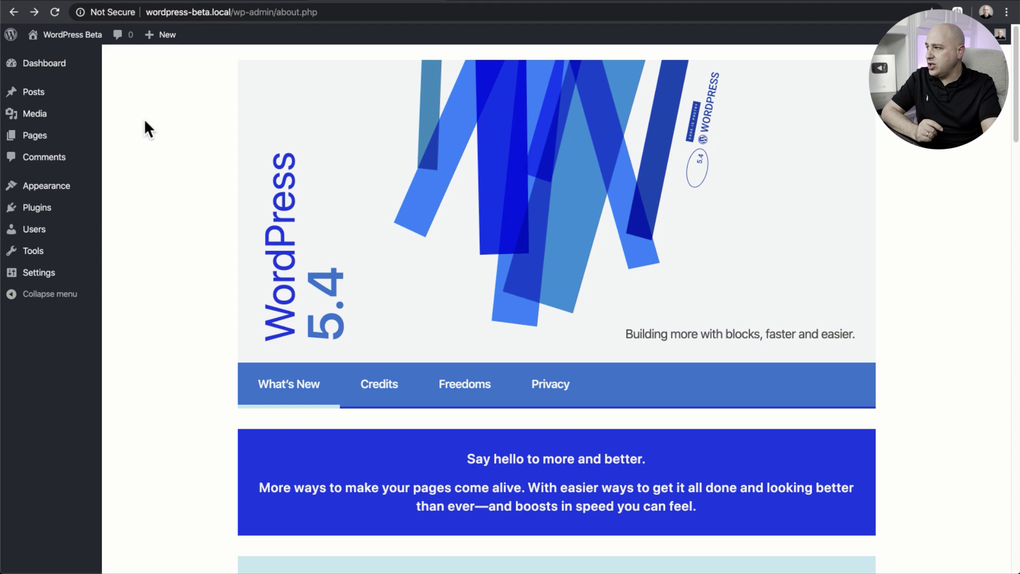
mouse_move(60, 143)
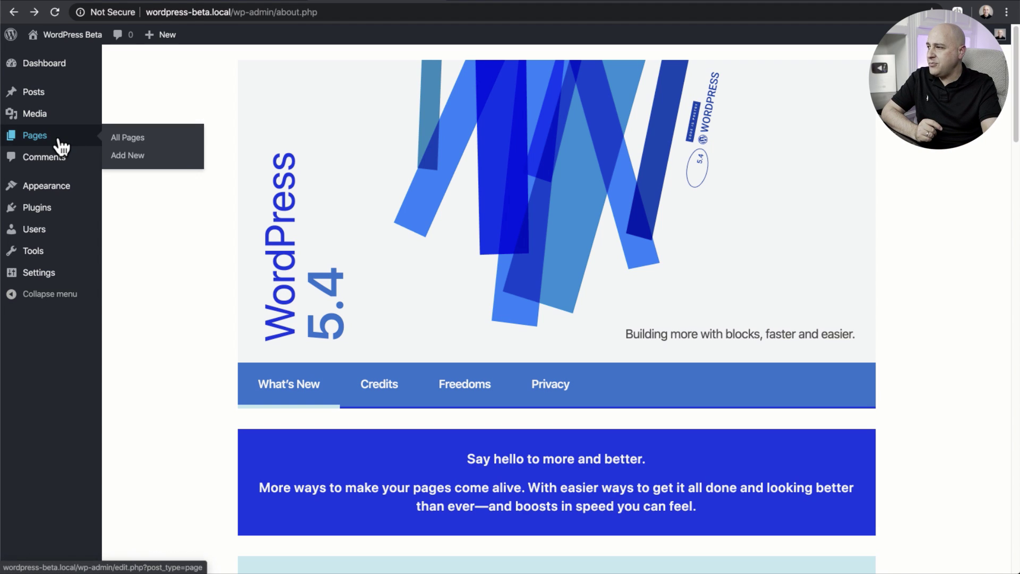
click(131, 157)
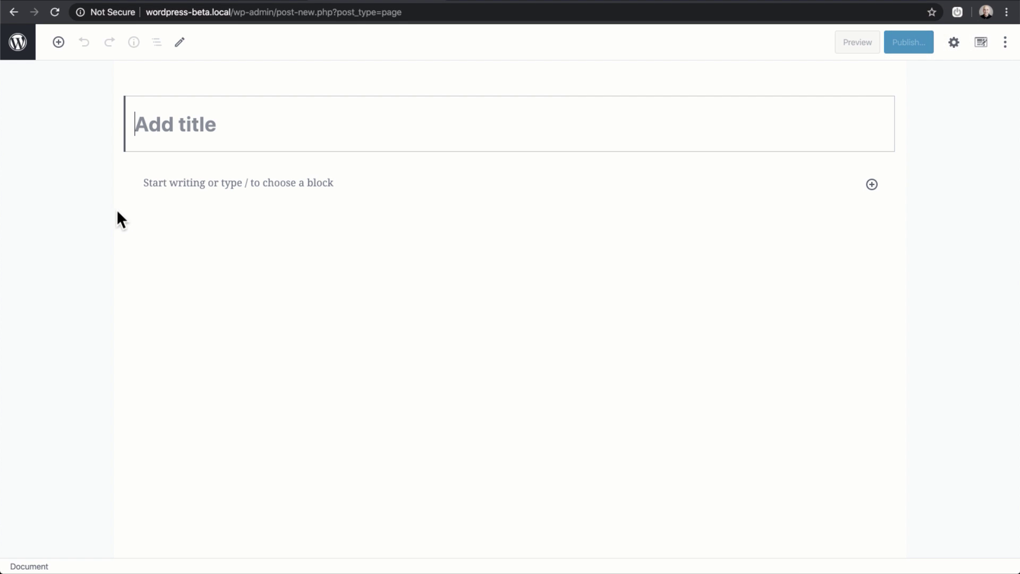
- Switch the editor's fullscreen mode off and back on
click(1004, 47)
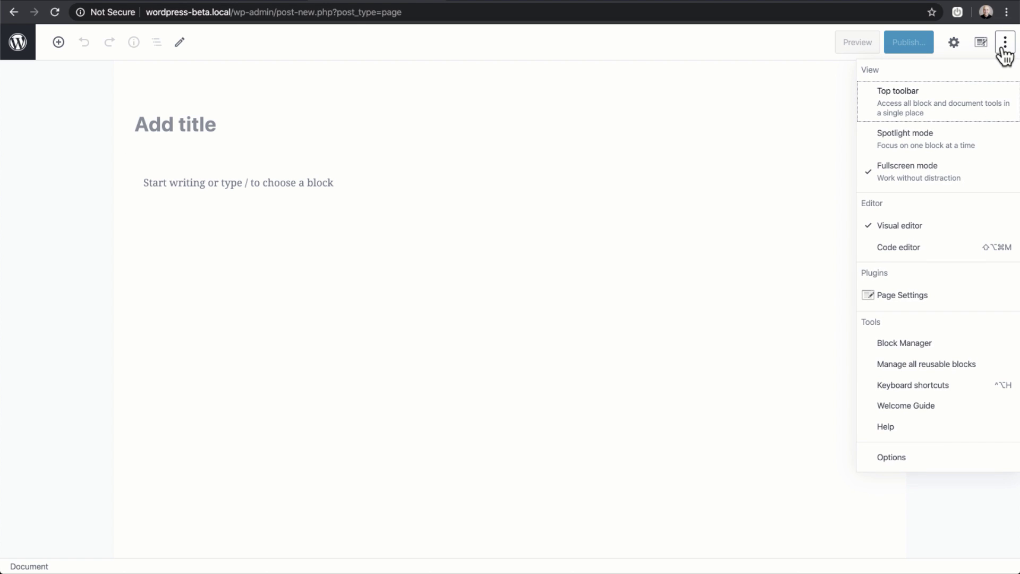
click(913, 177)
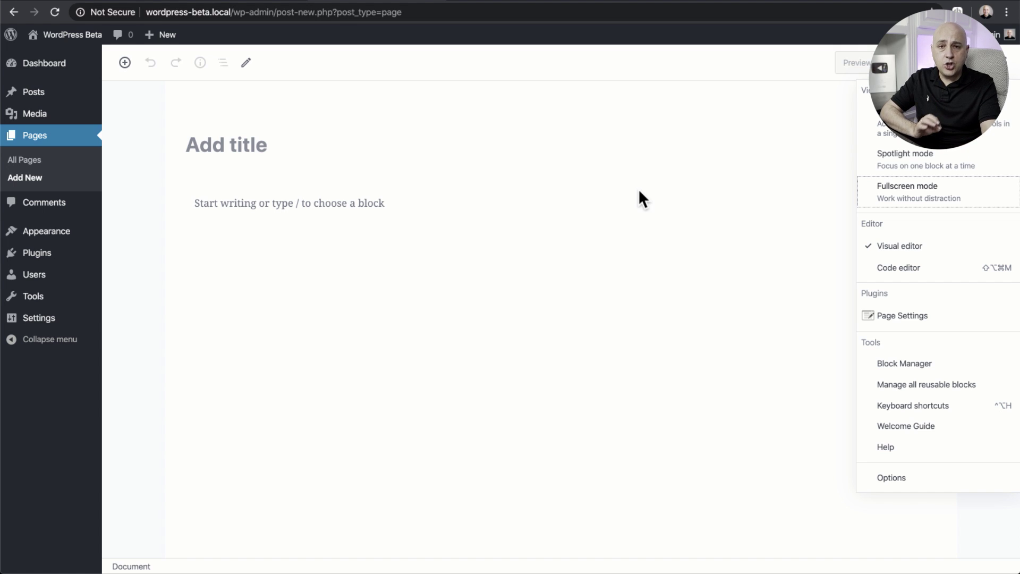
click(906, 201)
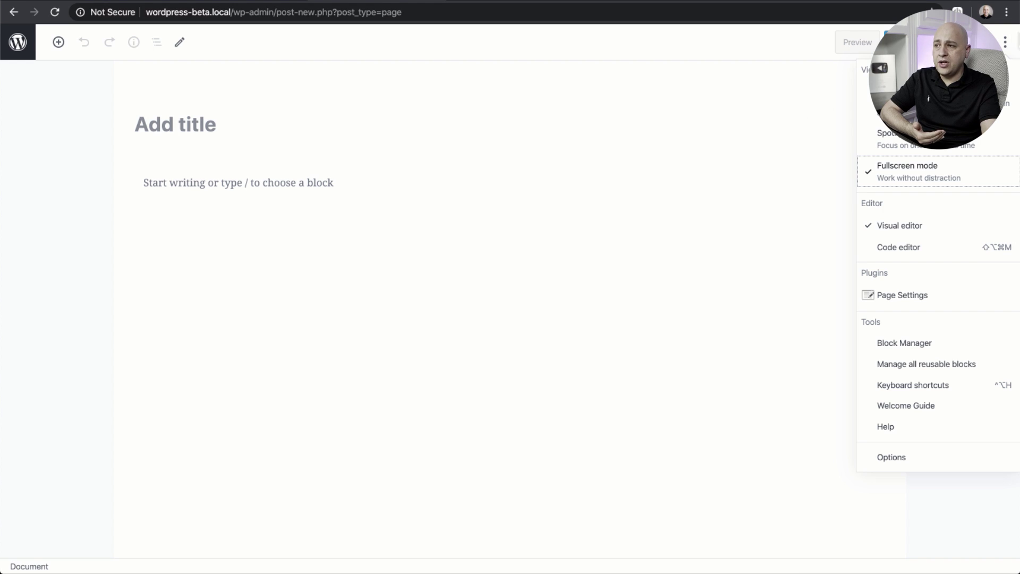
click(1007, 42)
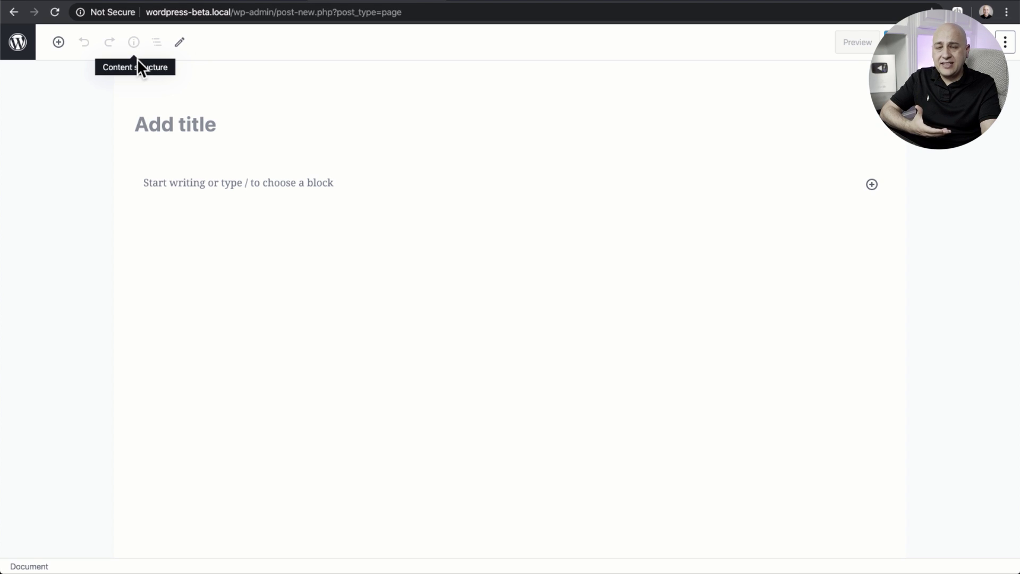
- View the most used content blocks in the block library, and place the cursor in the empty first paragraph
click(59, 42)
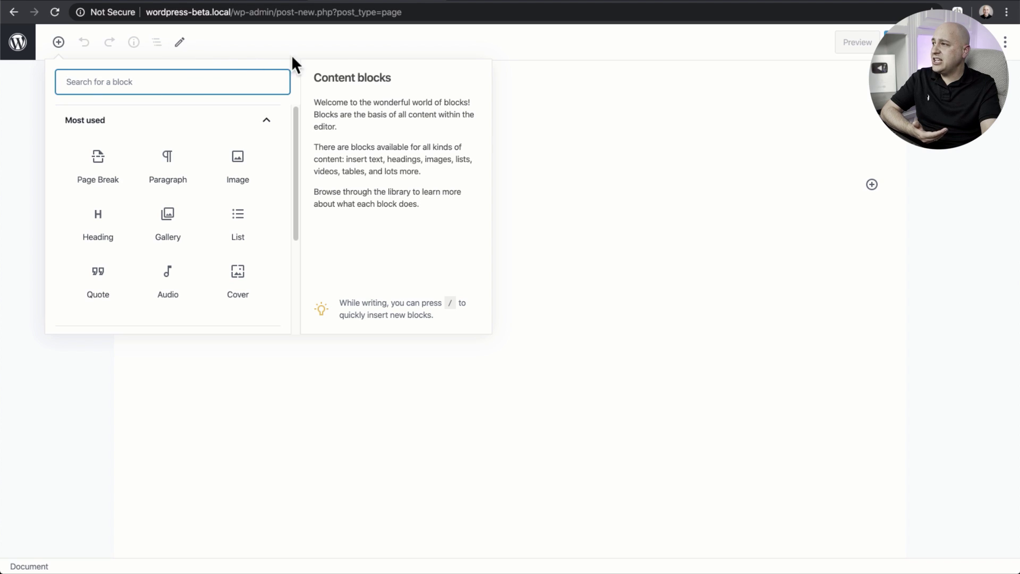
click(707, 160)
click(390, 182)
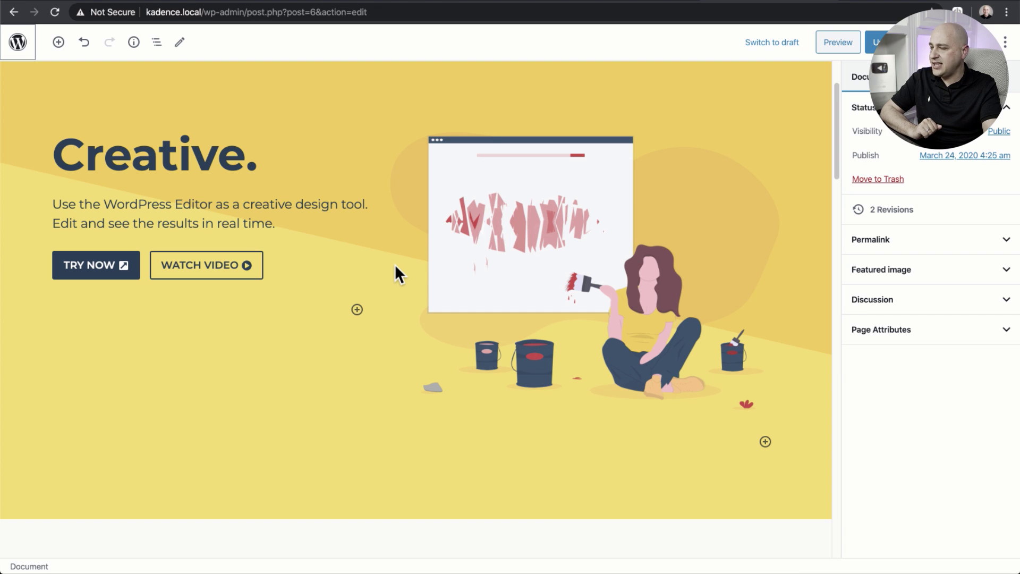
- Examine the existing Creative landing page on the kadence.local site, from the hero section to the testimonials
scroll(375, 240, down, 6)
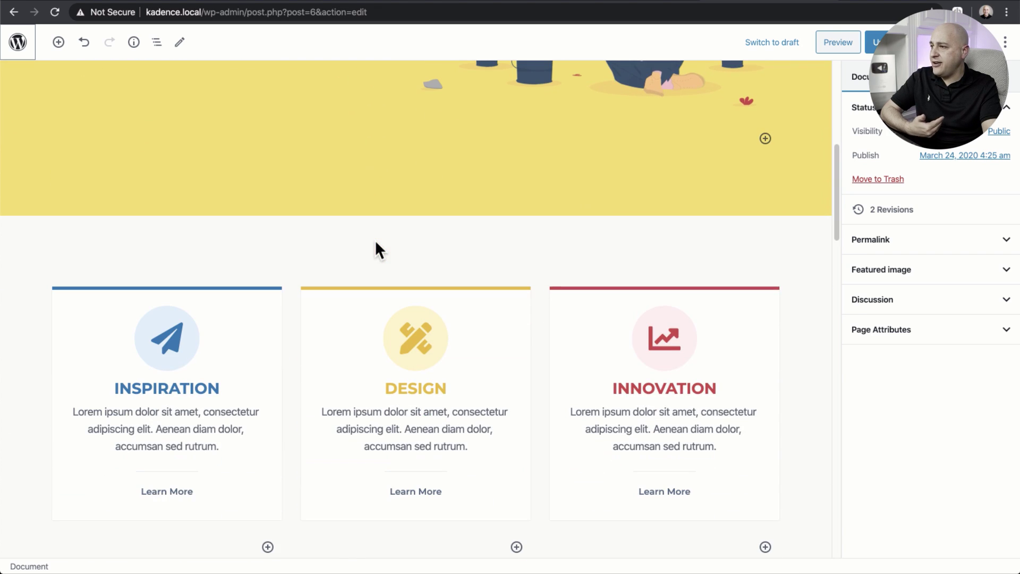
scroll(374, 240, down, 4)
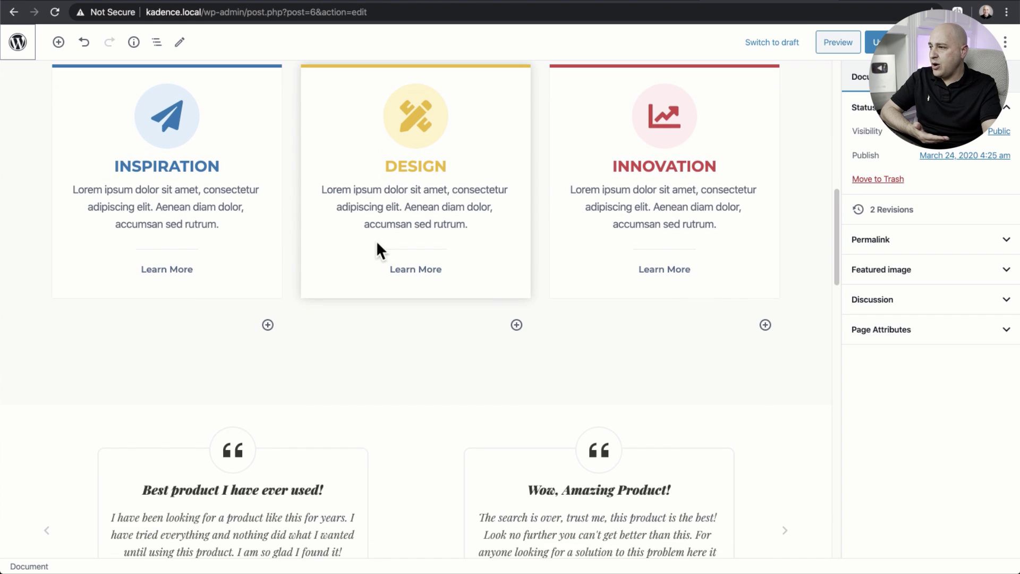
scroll(376, 240, up, 9)
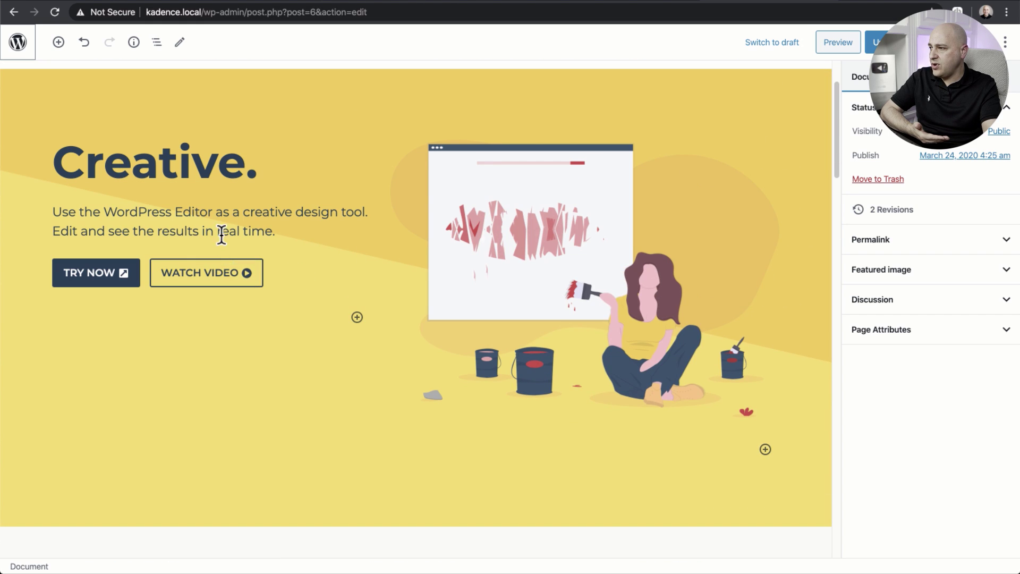
- Inspect the hero's button block with its parent column and row, and show the replacement options for the hero illustration
click(225, 283)
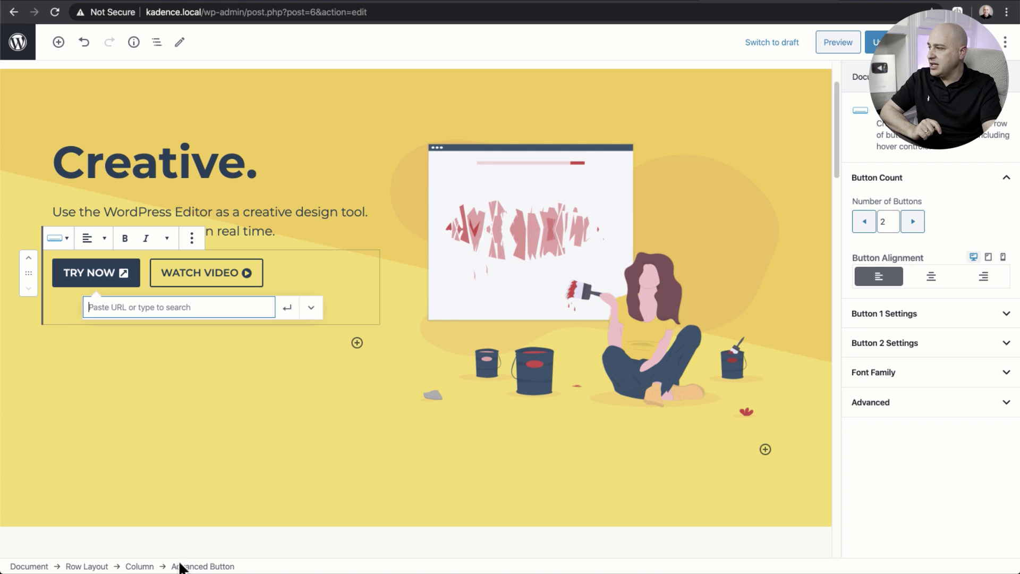
click(139, 567)
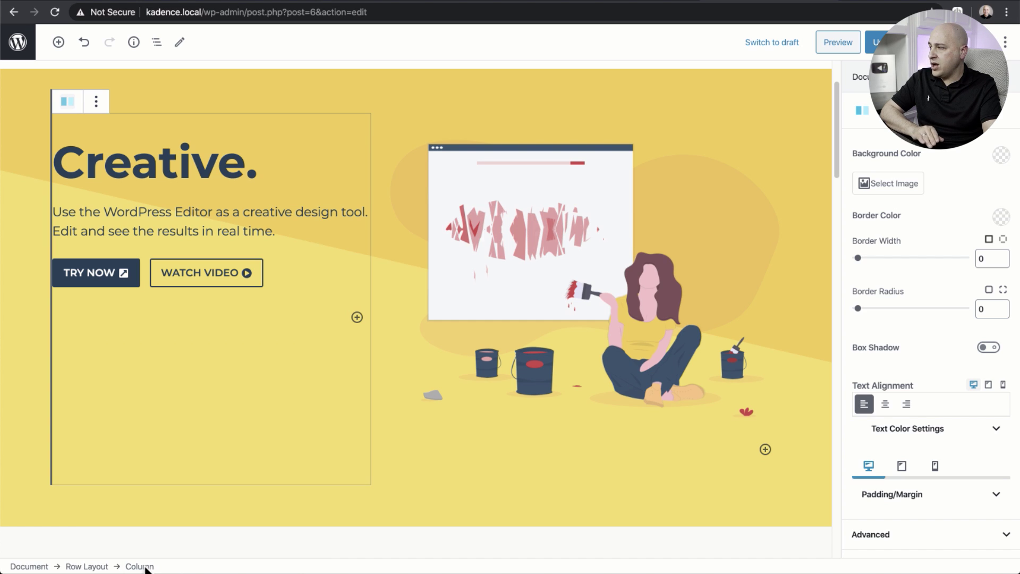
click(99, 566)
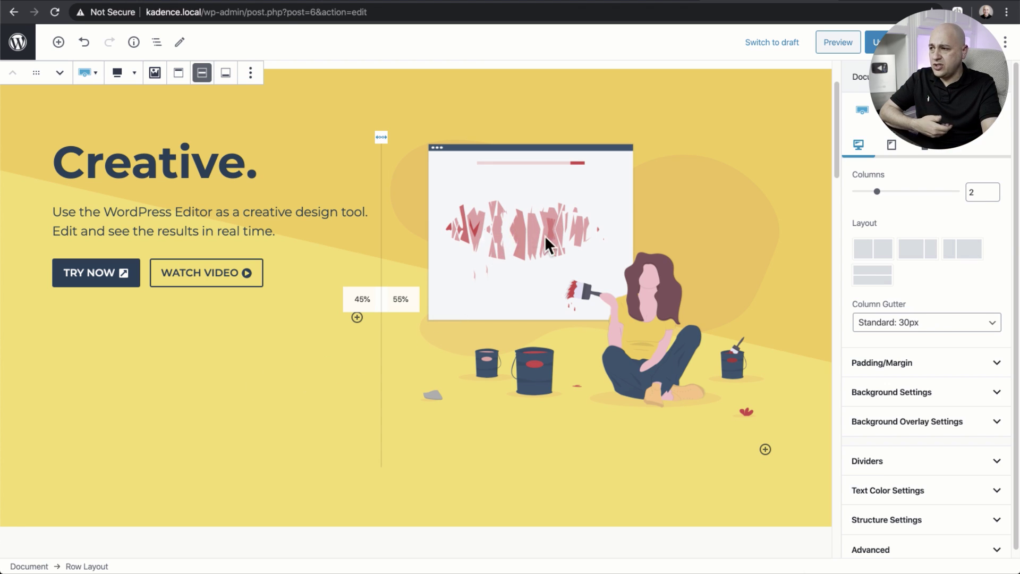
click(601, 263)
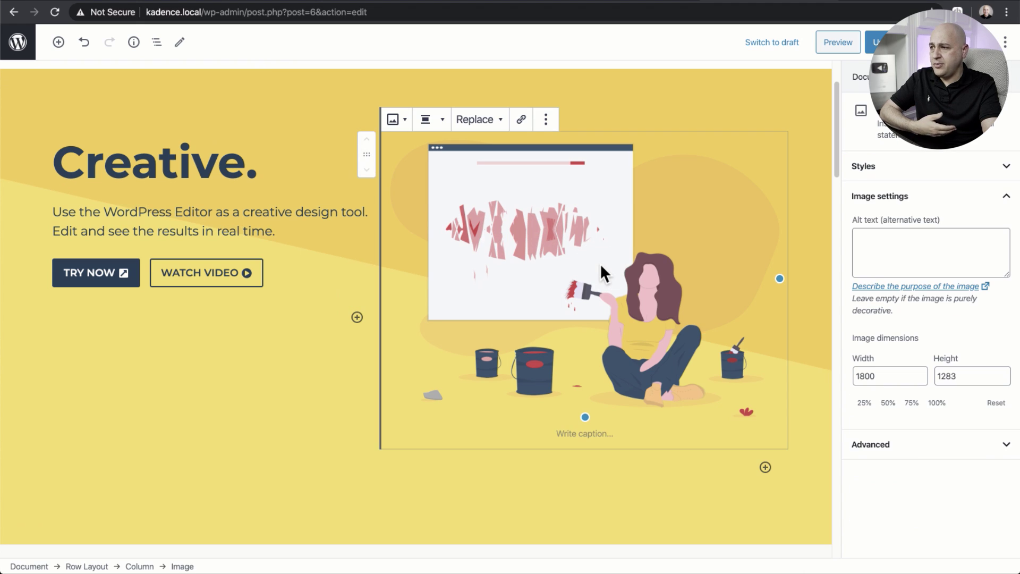
click(474, 120)
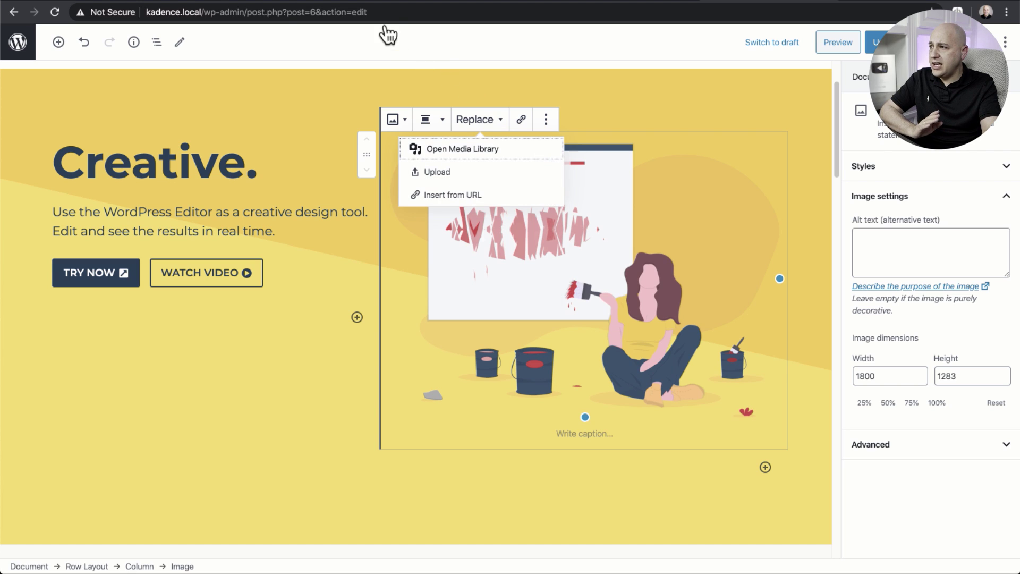
- Return to the new page on the WordPress Beta site and insert a Buttons block in the empty paragraph
click(387, 5)
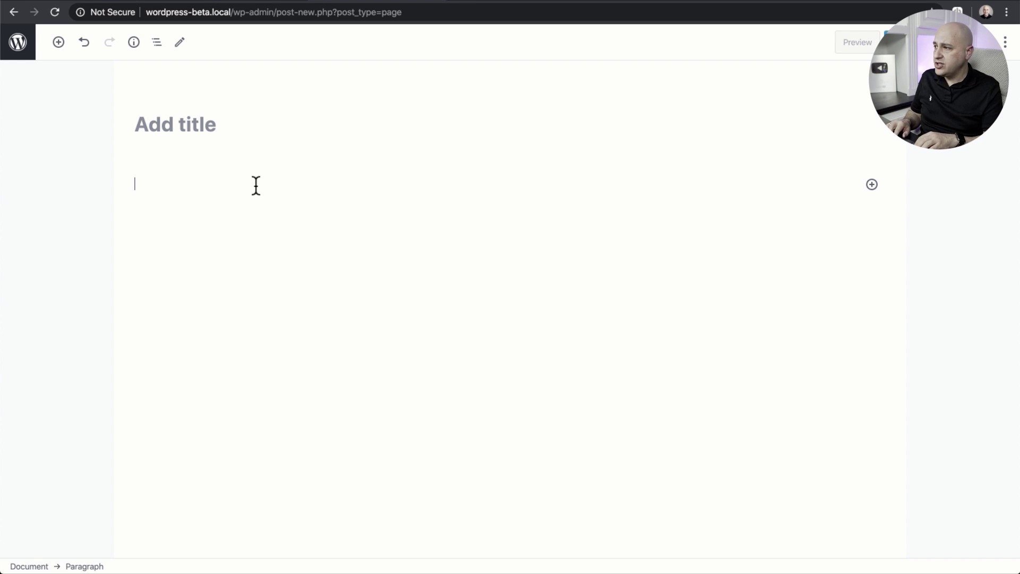
text(/)
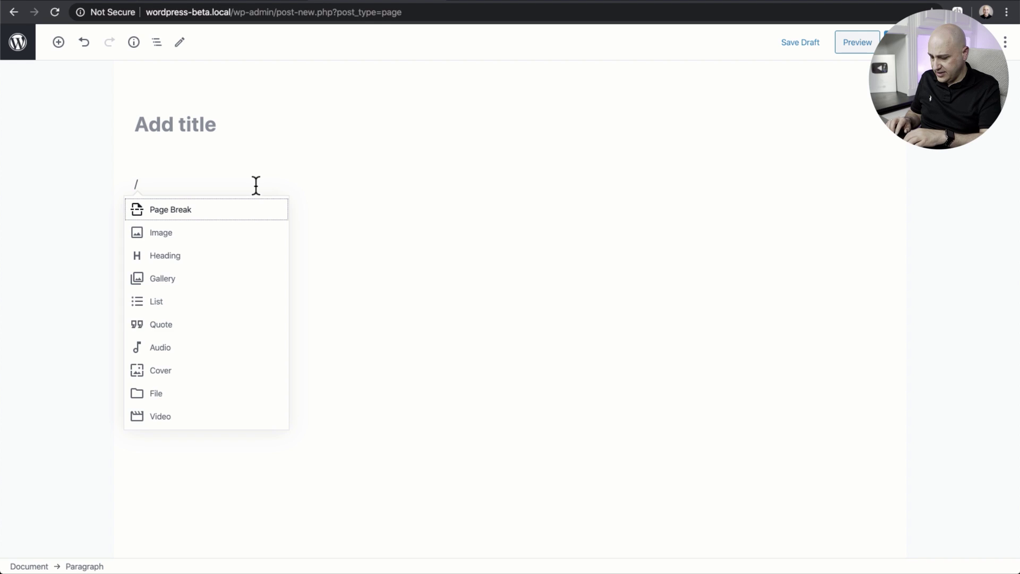
text(buu)
key(BackSpace)
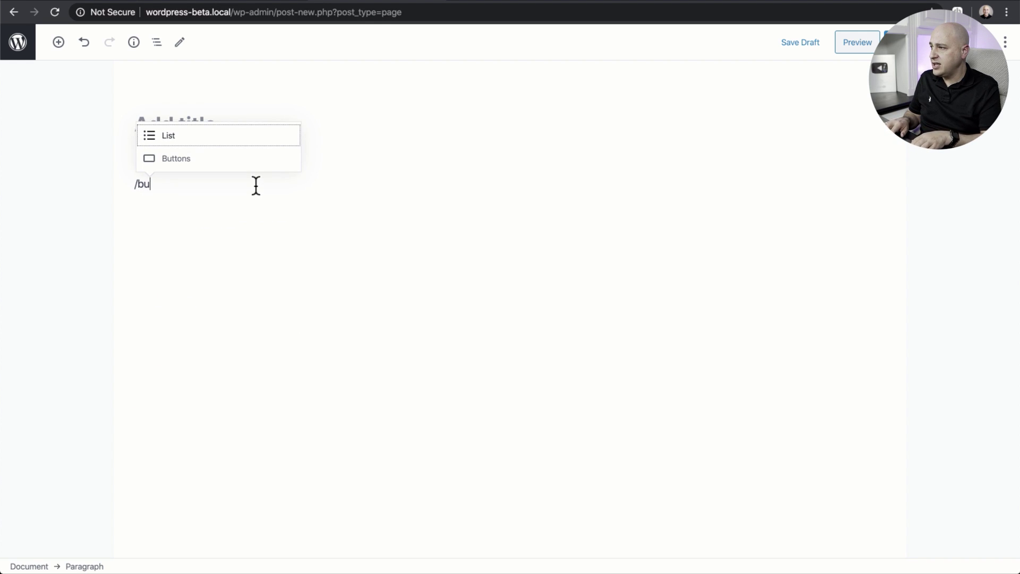
key(Down)
key(Return)
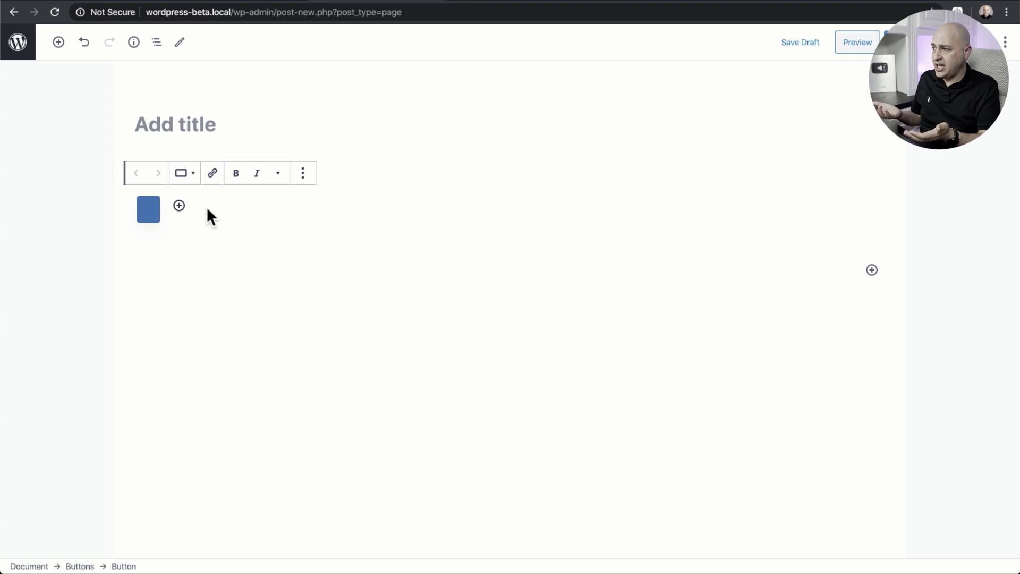
- Label the first button "Order Now" and add a second button labelled "Learn More" beside it
text(Order Now)
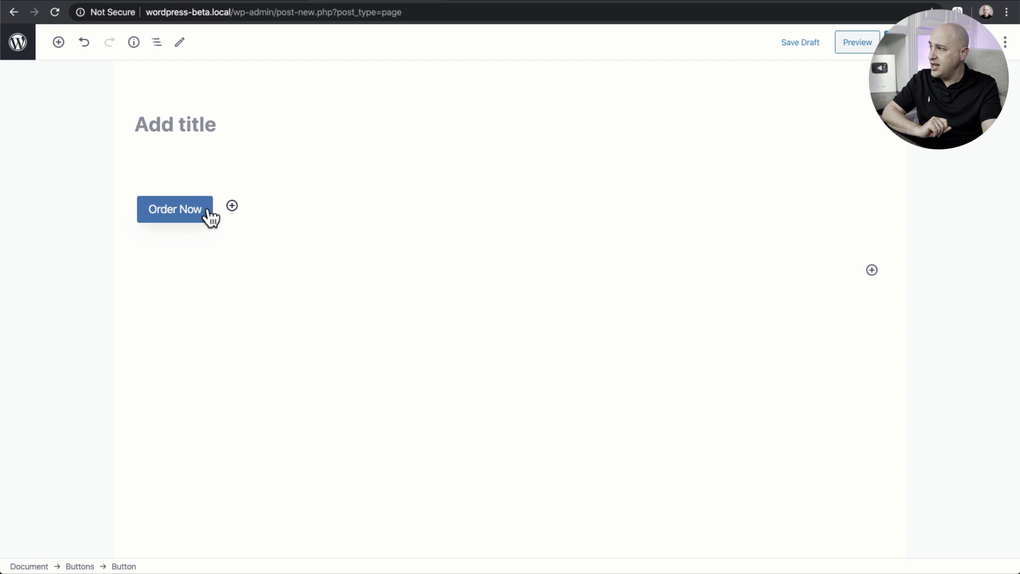
click(232, 207)
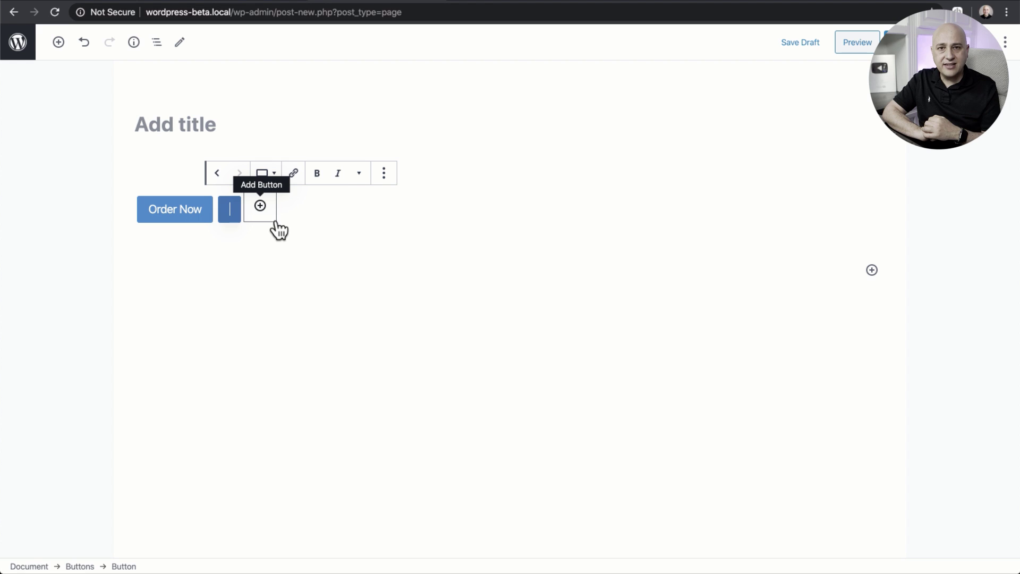
text(Learn More)
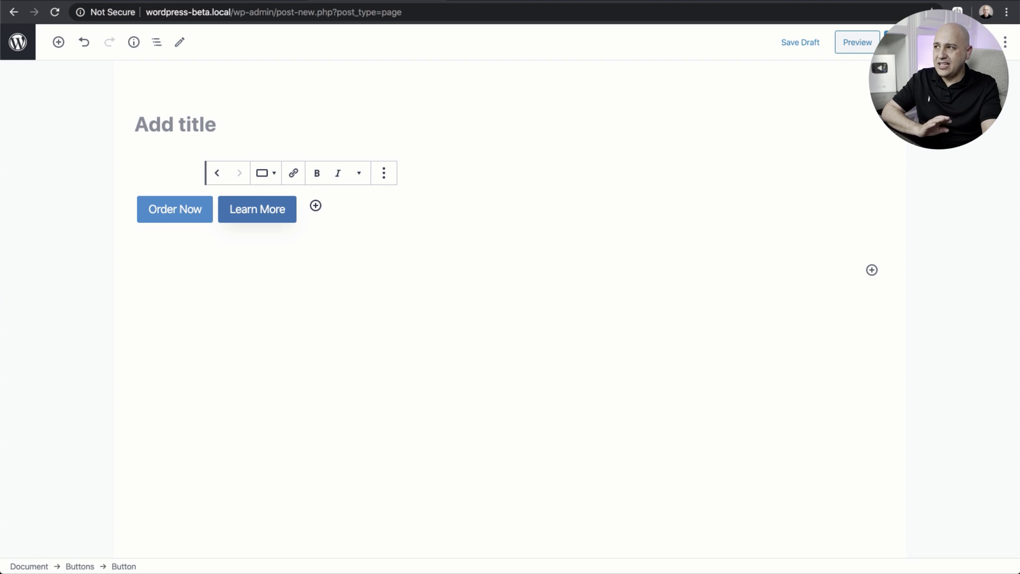
- Give the Learn More button the blue-to-purple preset gradient background
key(ctrl+shift+comma)
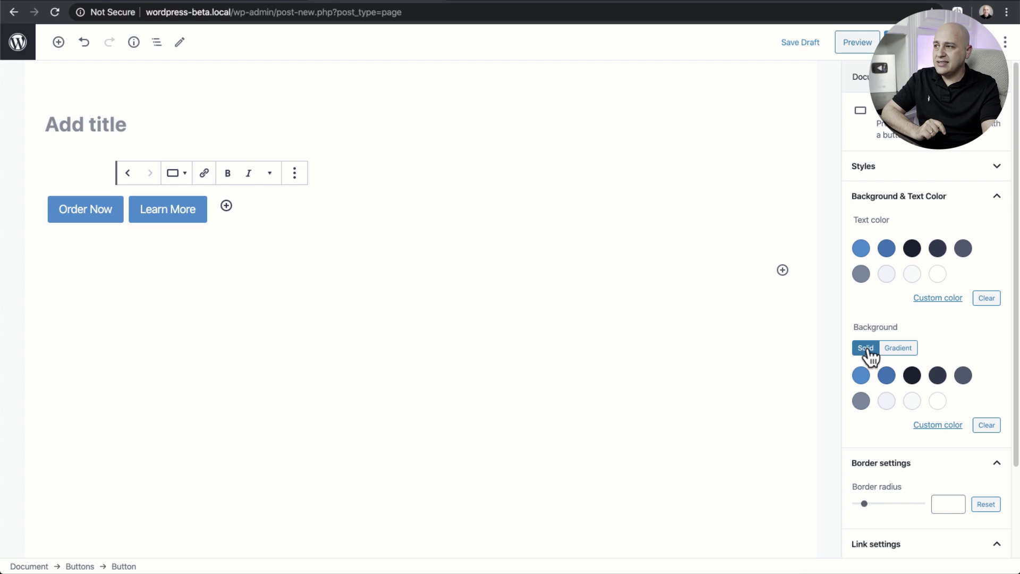
click(898, 350)
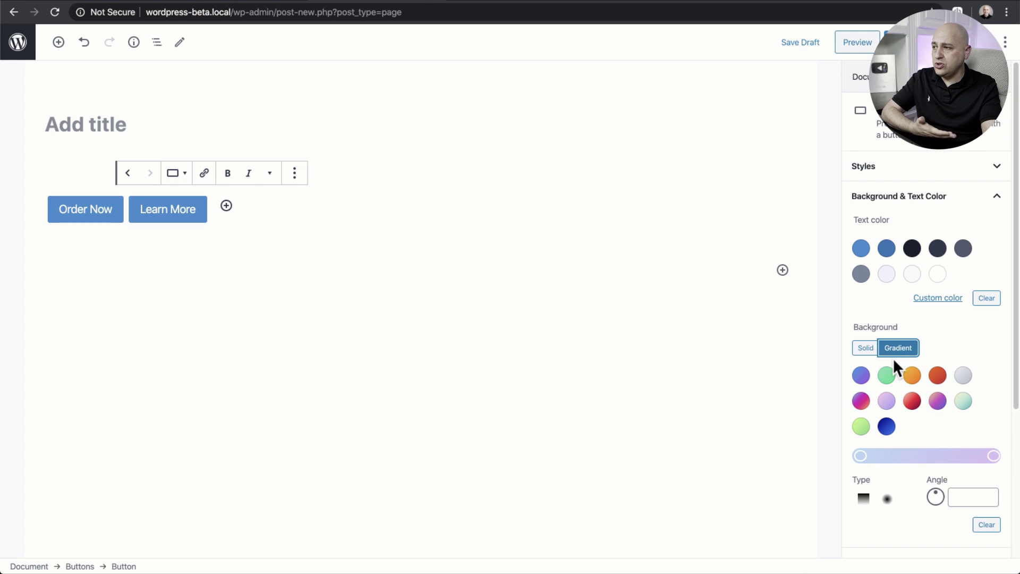
click(887, 427)
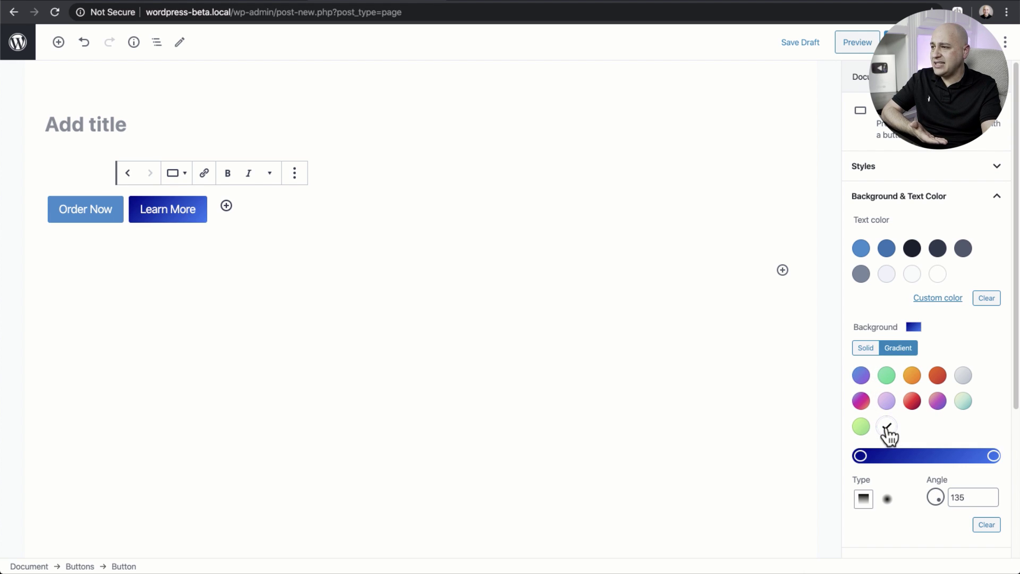
click(861, 376)
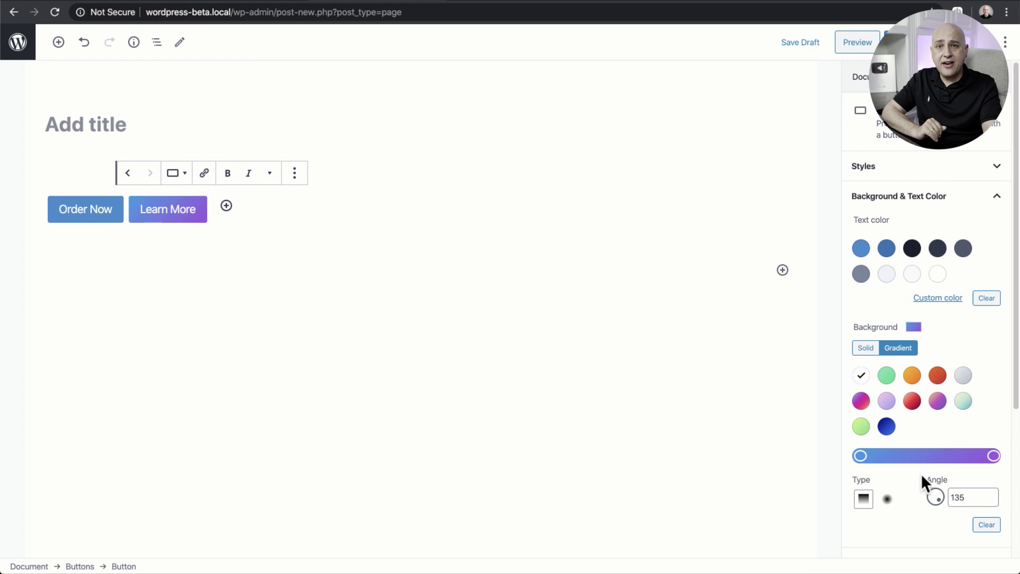
scroll(882, 452, down, 1)
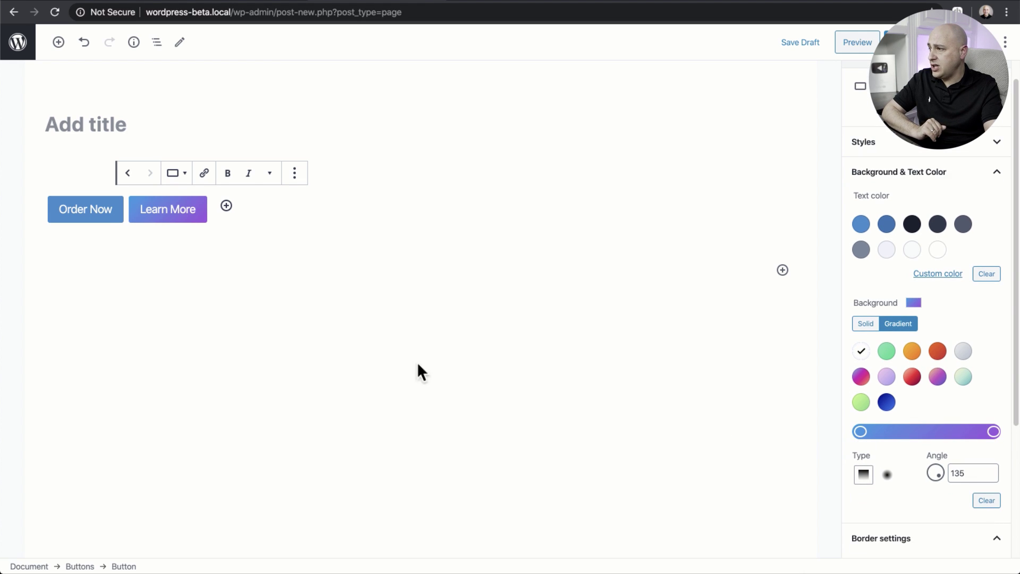
- Insert a Social Icons block below the two buttons
click(130, 219)
click(94, 256)
click(173, 234)
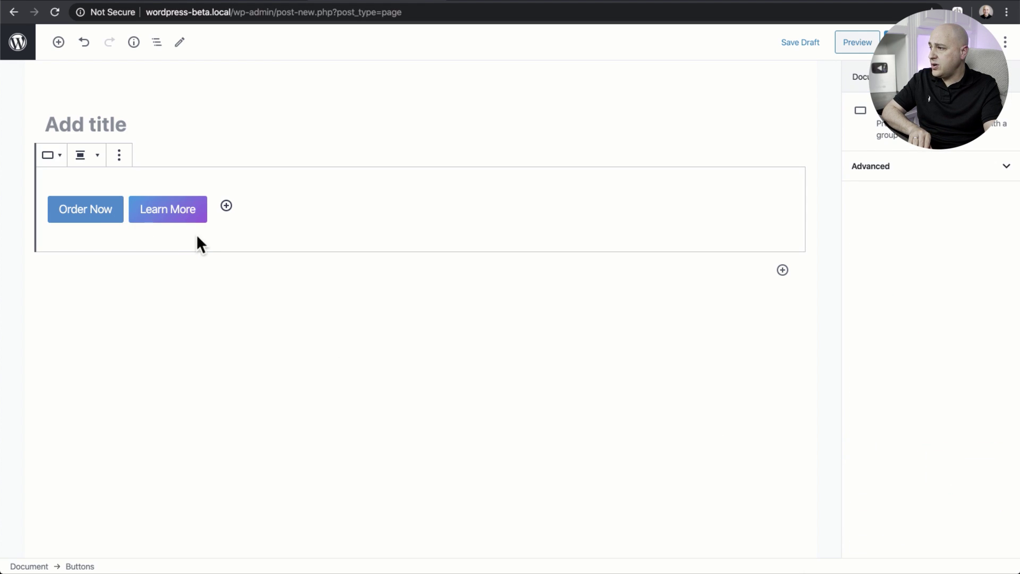
key(Return)
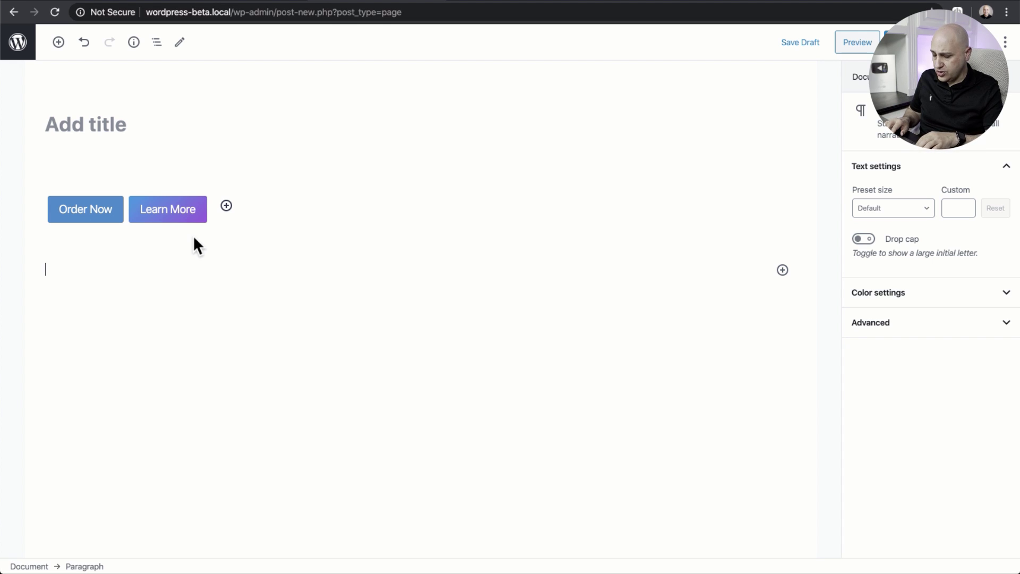
text(/)
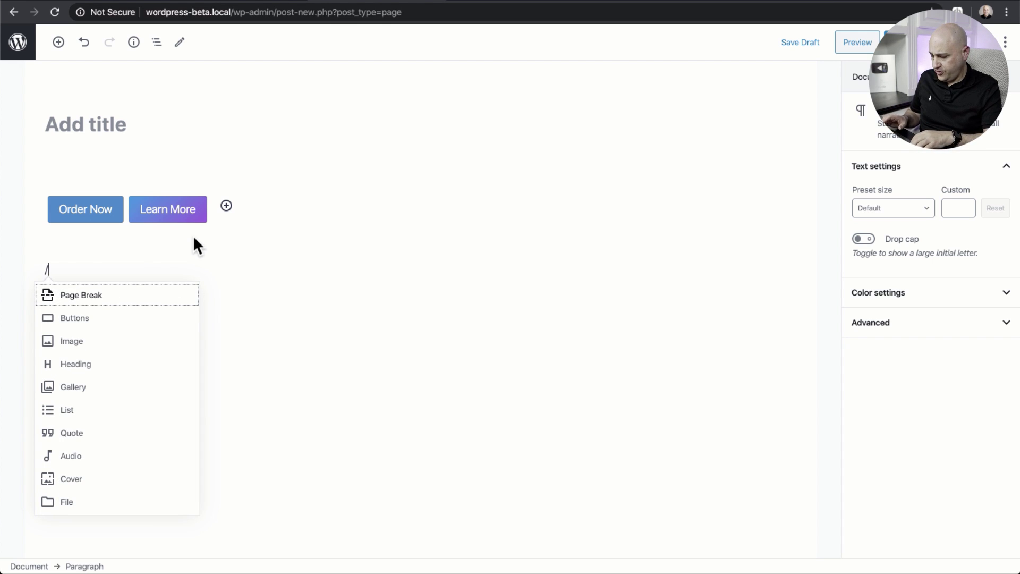
text(so)
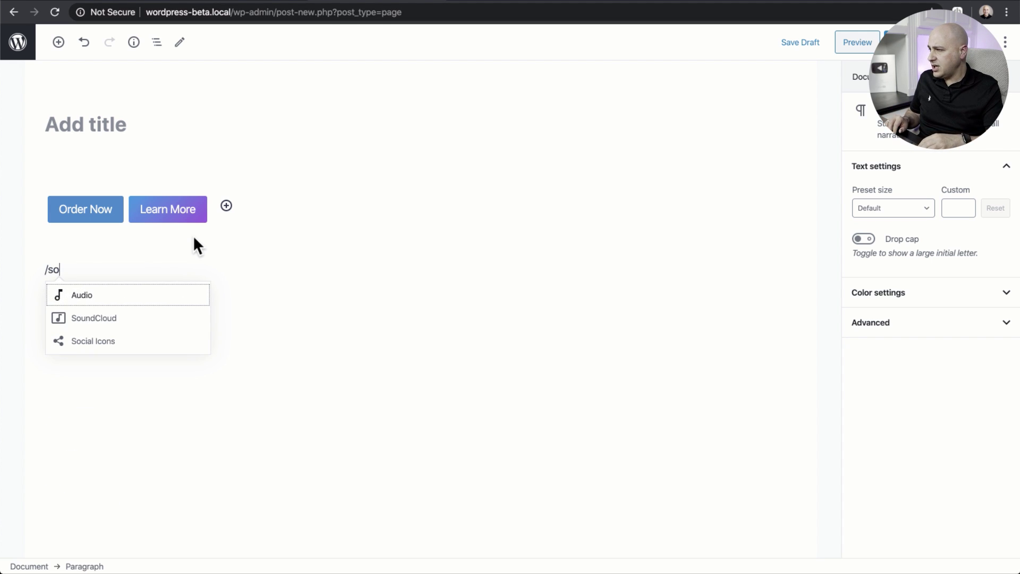
key(Down)
key(Down)
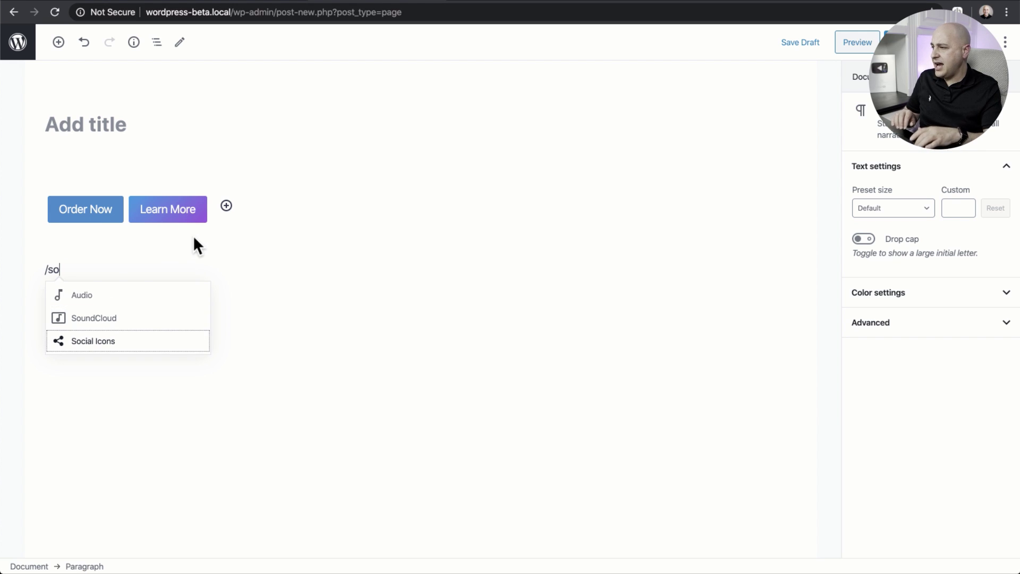
key(Return)
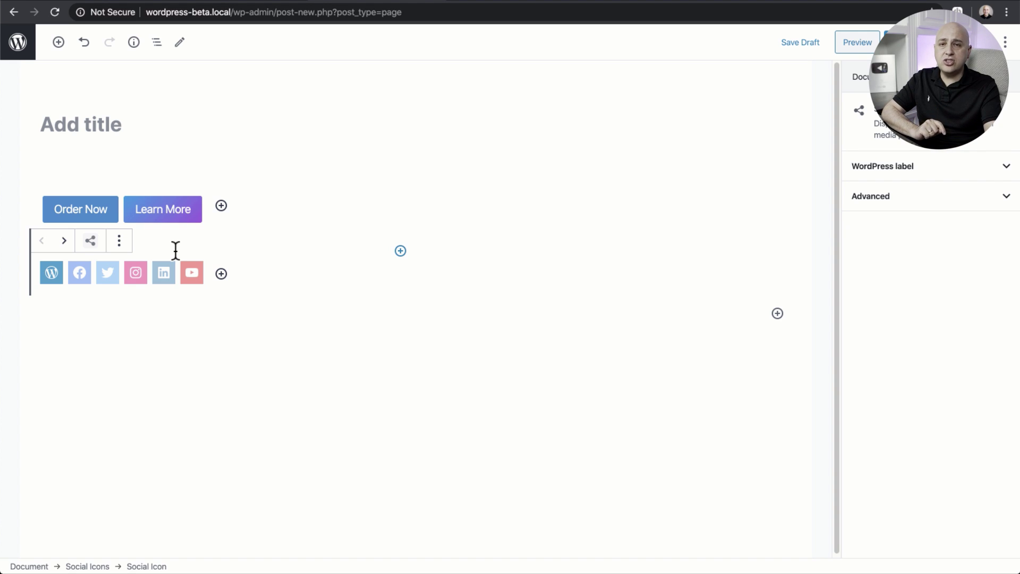
- Link the YouTube icon in the Social Icons block to youtube.com/wpcrafter and deselect the block
click(192, 275)
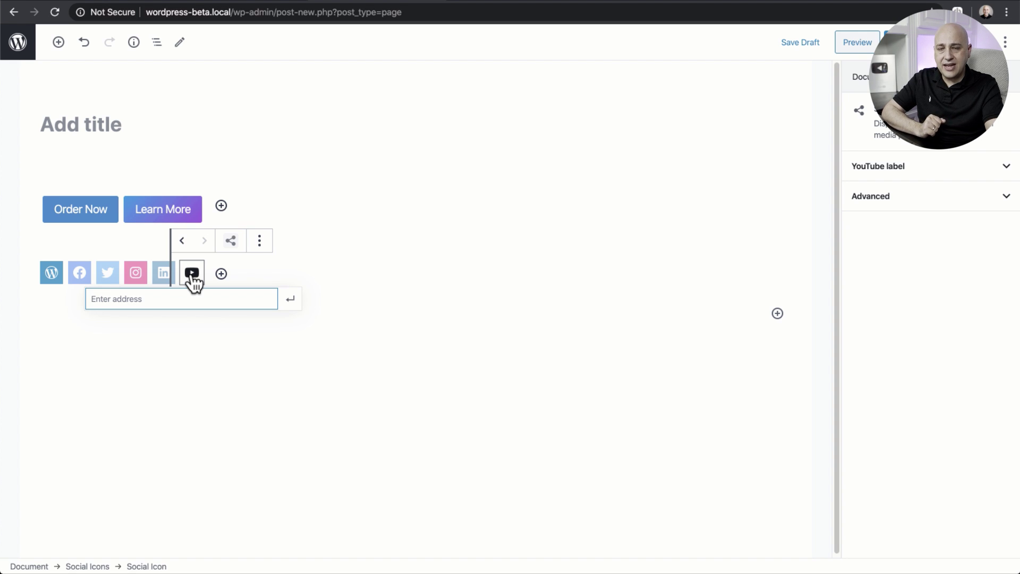
text(youtube.com/wpcrafter)
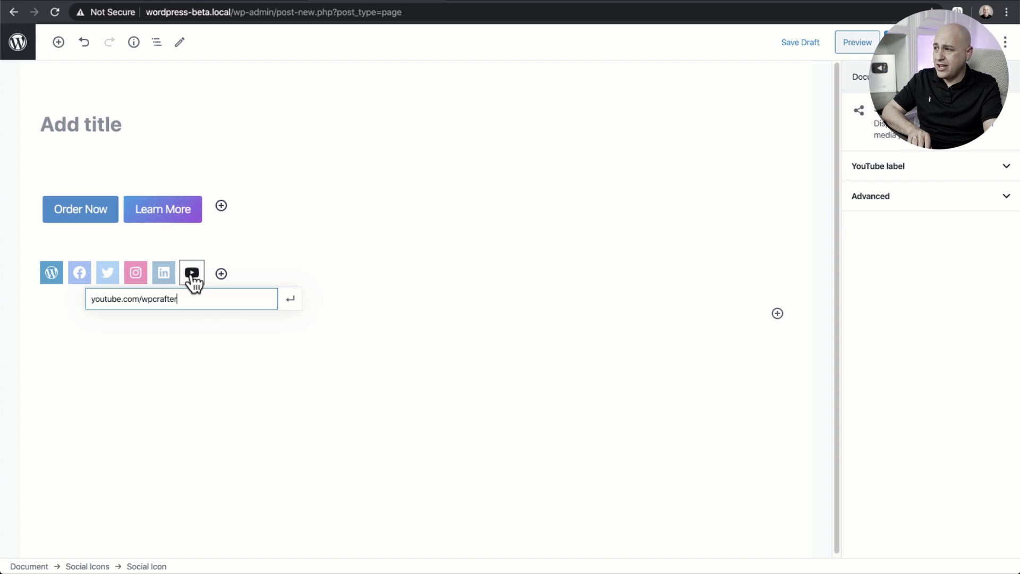
key(Return)
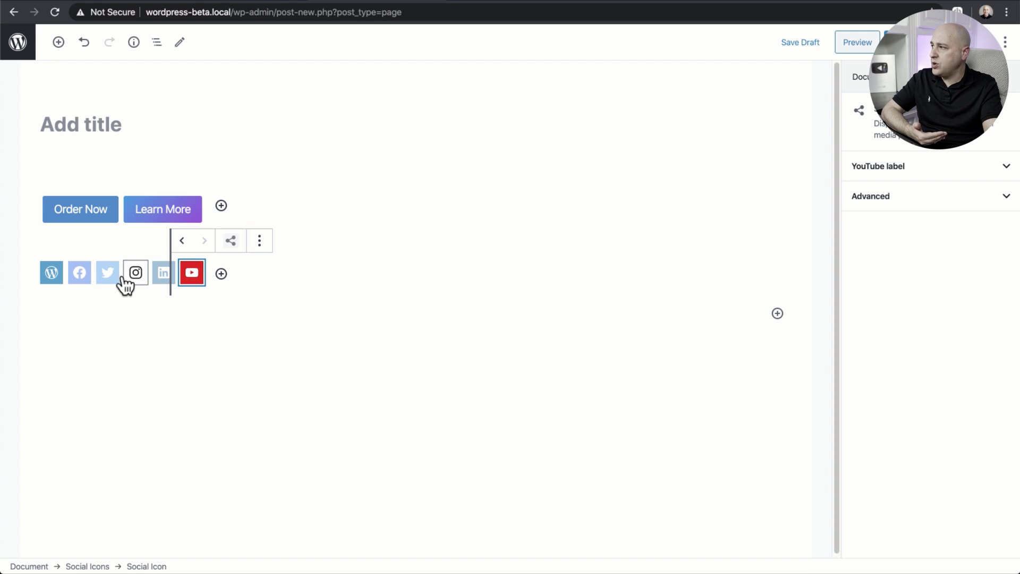
click(168, 325)
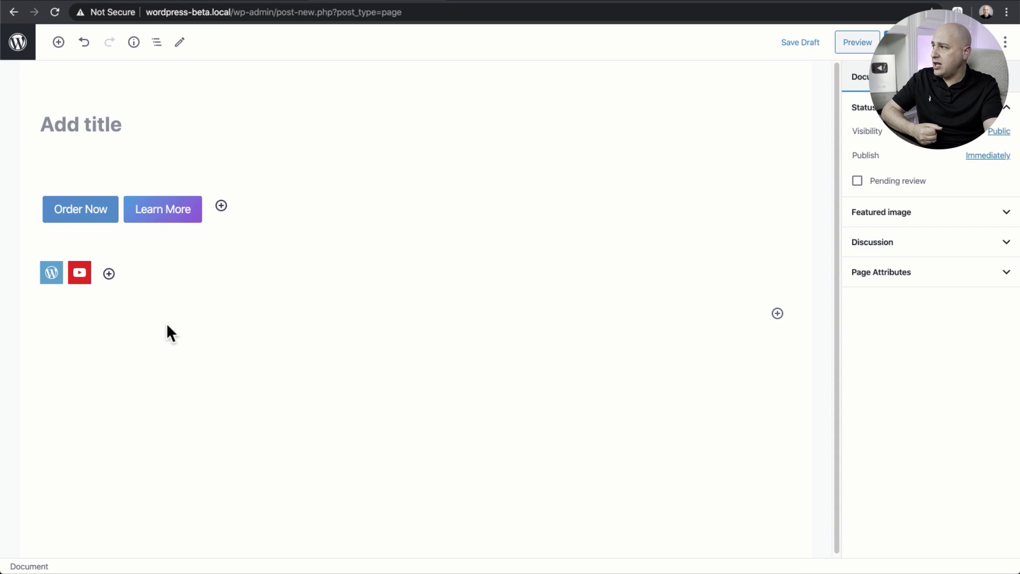
- Clear the link address of the WordPress icon in the Social Icons block and deselect the block
click(62, 275)
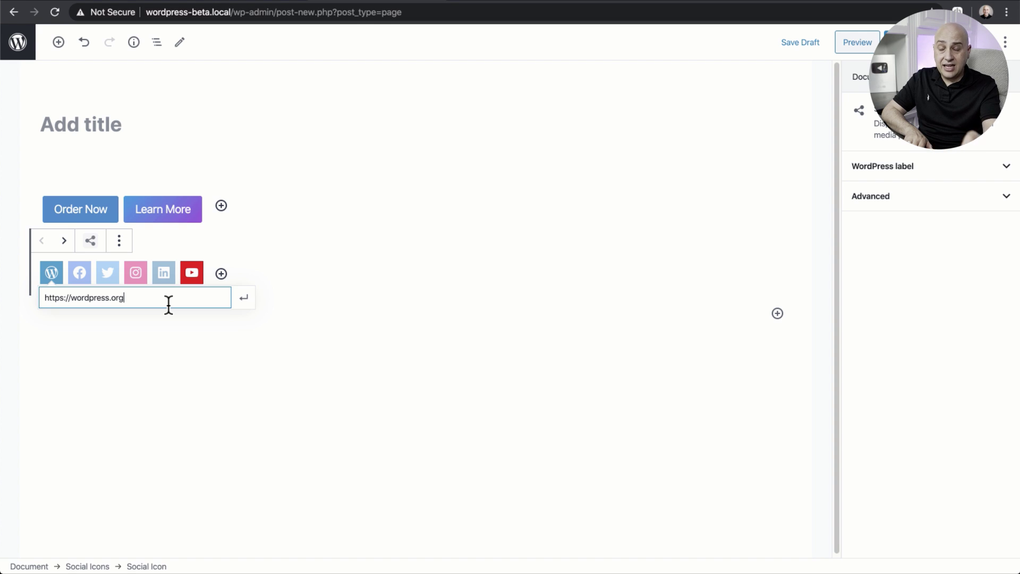
drag(141, 301, 68, 299)
key(BackSpace)
key(BackSpace)
key(BackSpace)
key(BackSpace)
key(BackSpace)
key(BackSpace)
key(BackSpace)
key(BackSpace)
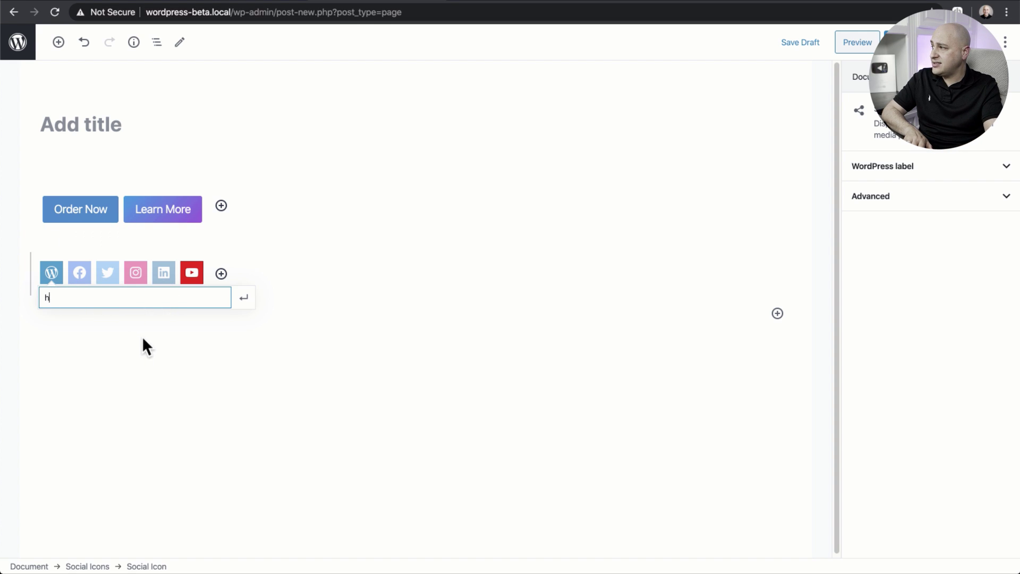
key(Return)
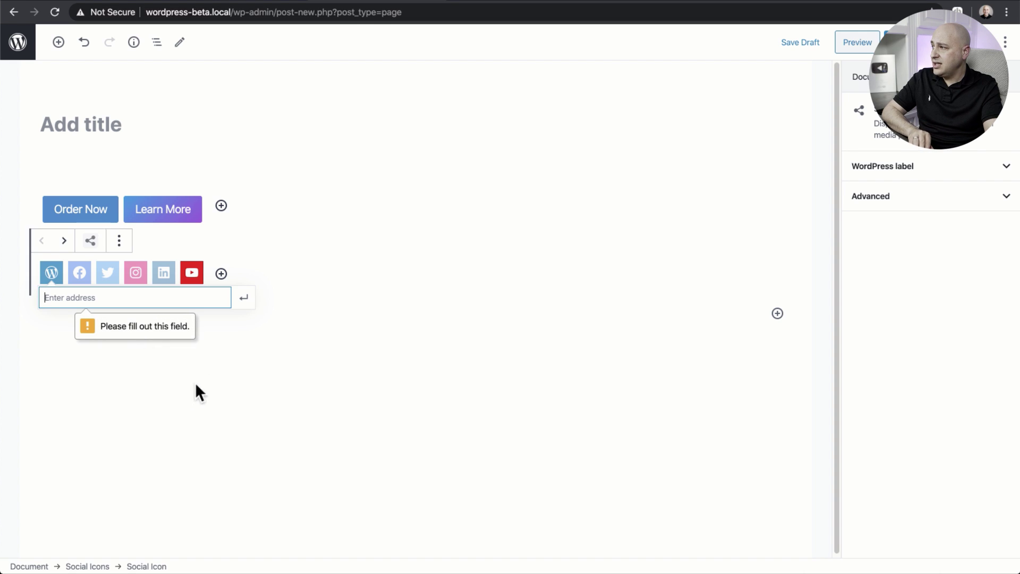
click(232, 356)
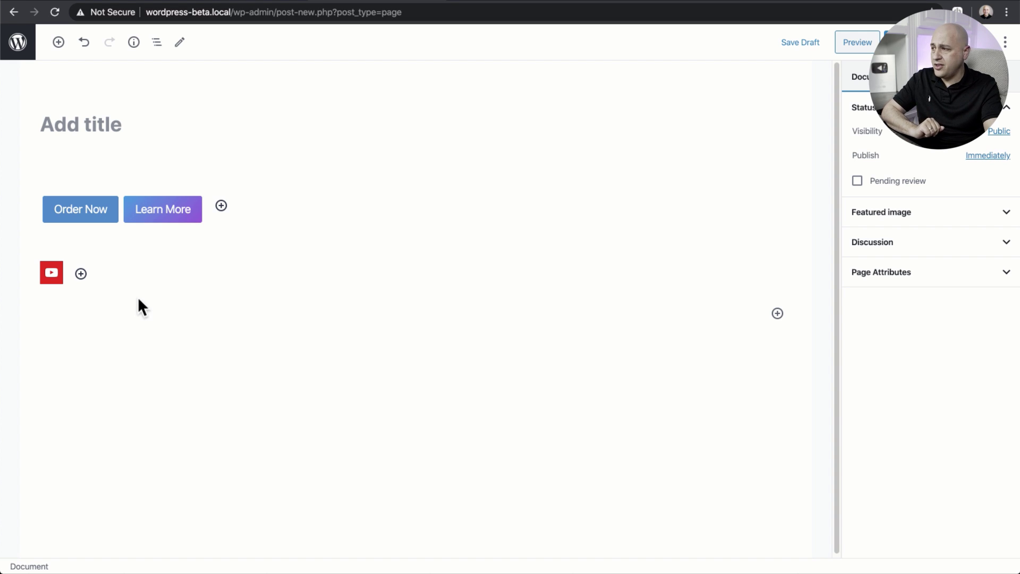
- Add a Skype icon to the Social Icons block and open its address for entry
click(82, 275)
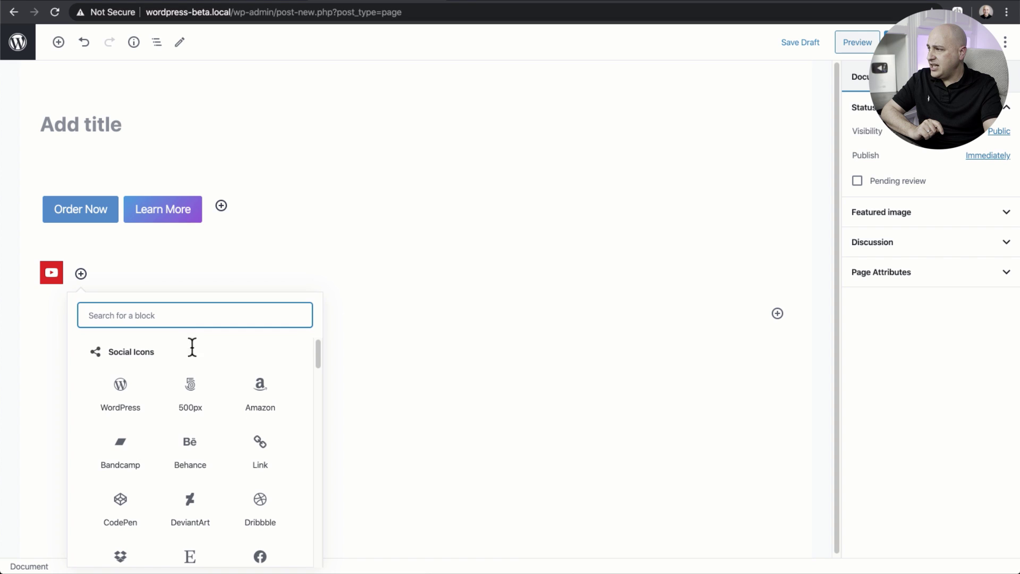
scroll(220, 438, down, 5)
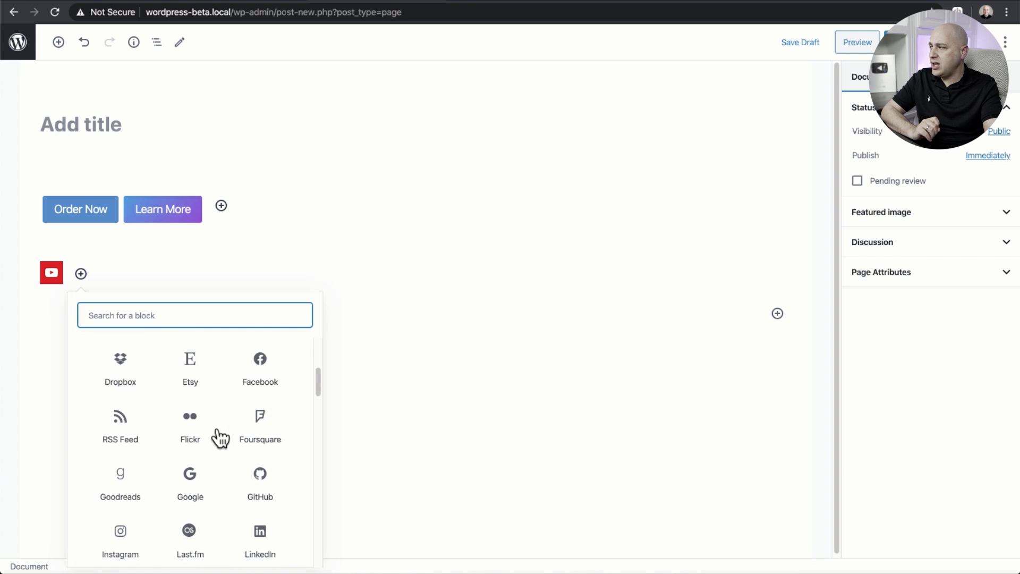
scroll(219, 439, down, 5)
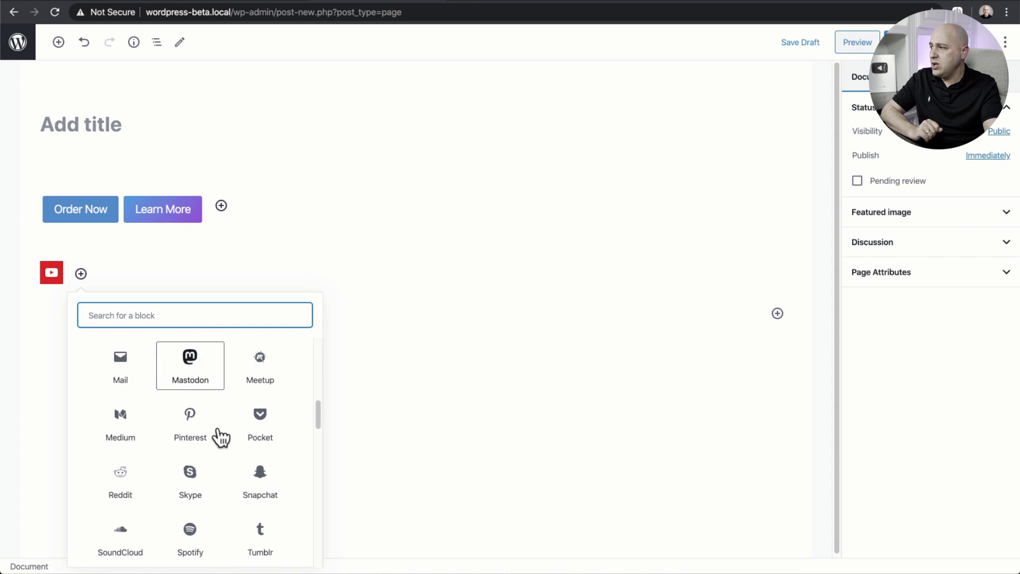
click(187, 460)
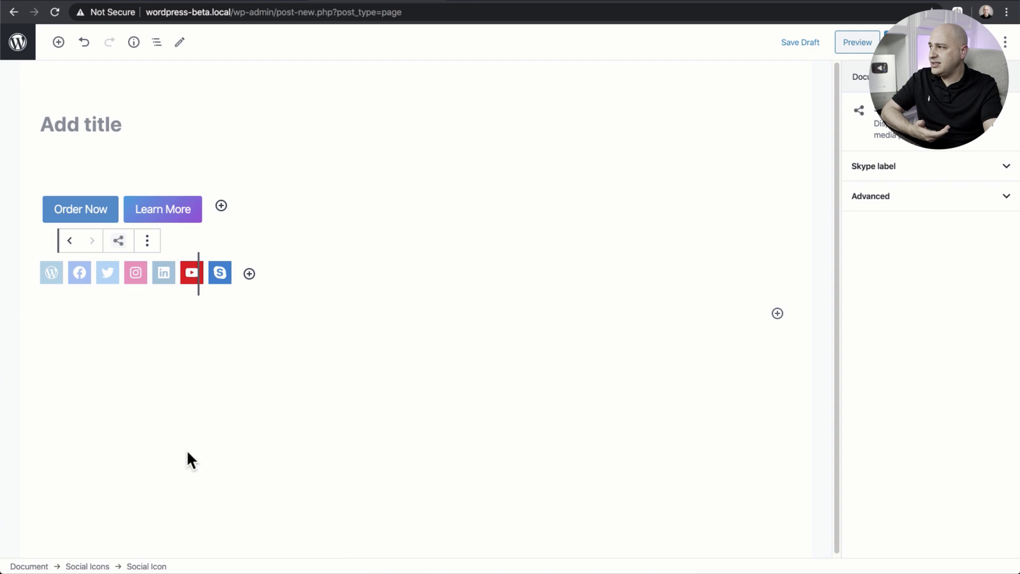
click(221, 284)
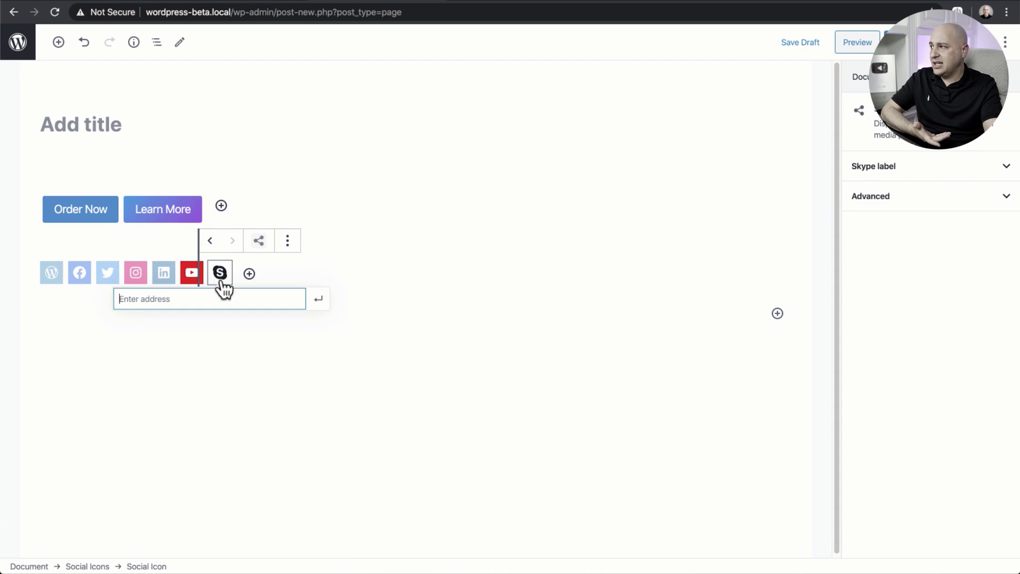
click(218, 302)
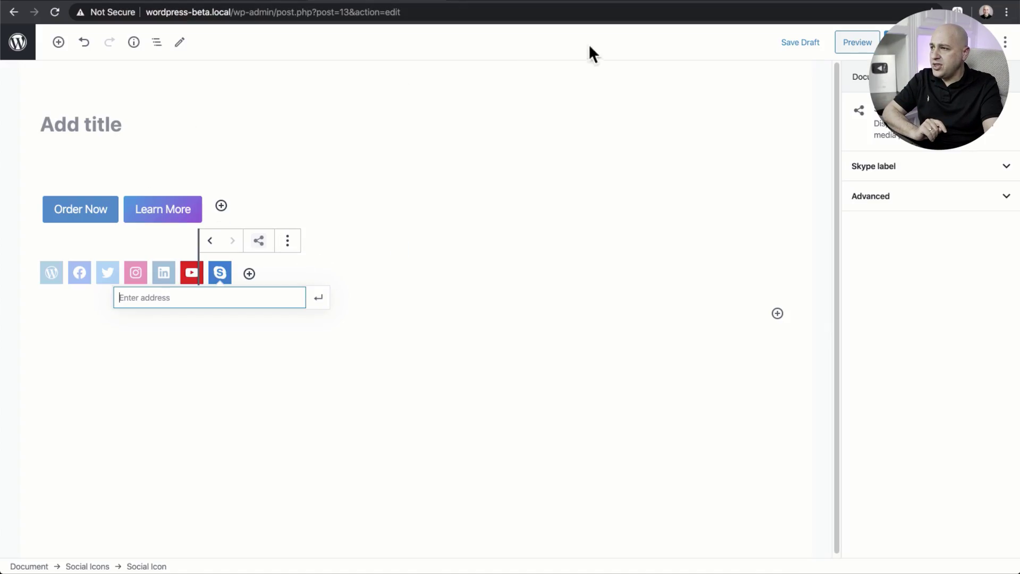
- Switch to the Kadence site, activate the Gutenberg plugin and open the first New Page in the page list for editing
click(757, 4)
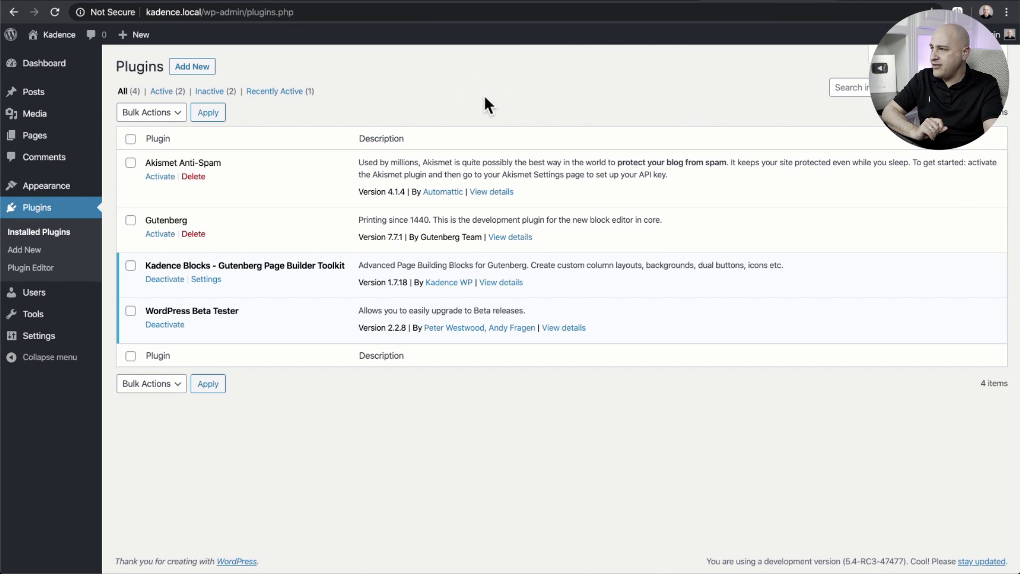
click(161, 234)
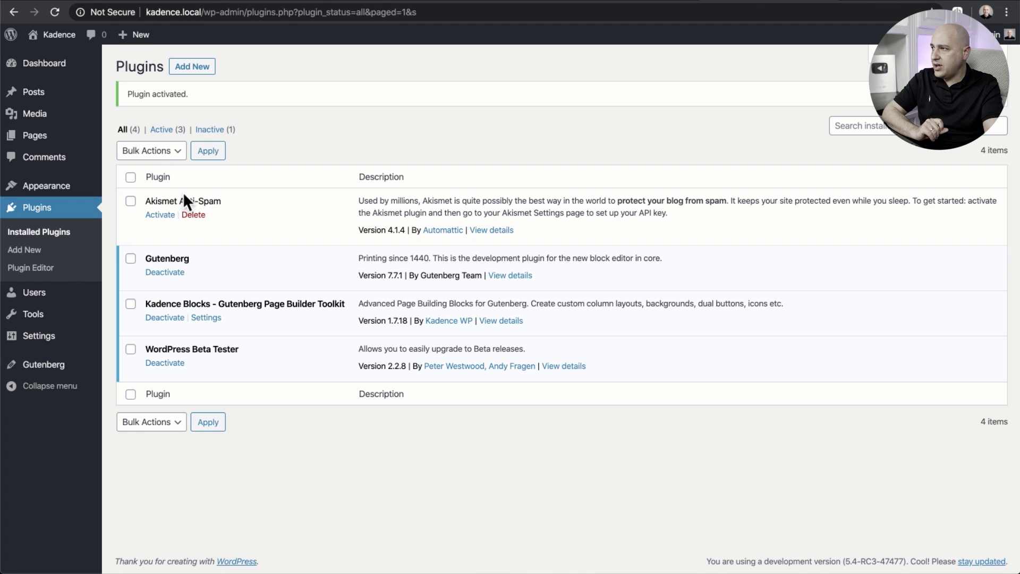
click(56, 139)
mouse_move(281, 177)
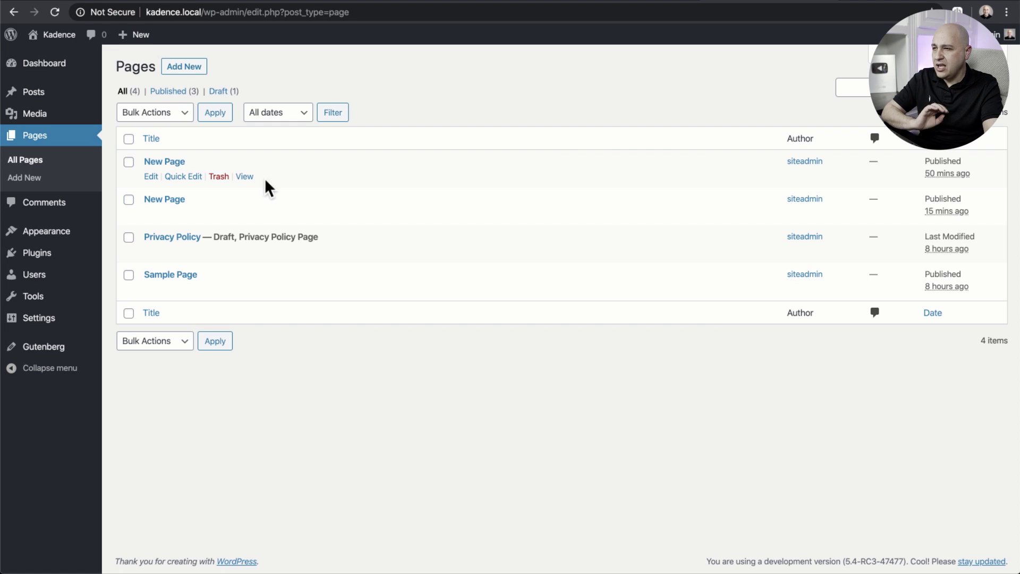
click(171, 162)
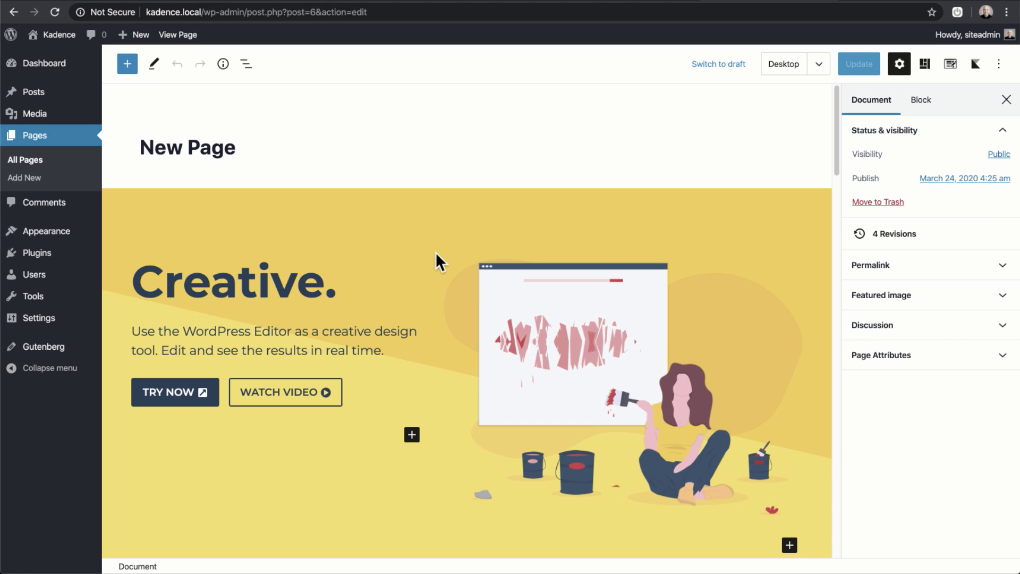
- Display the Block Patterns and look through the available patterns
scroll(436, 252, down, 3)
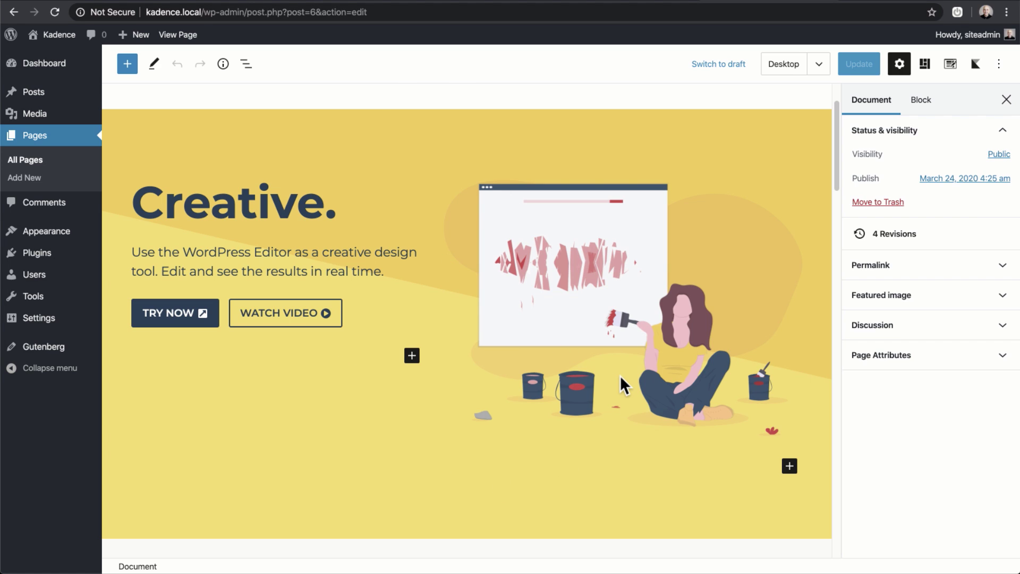
click(927, 64)
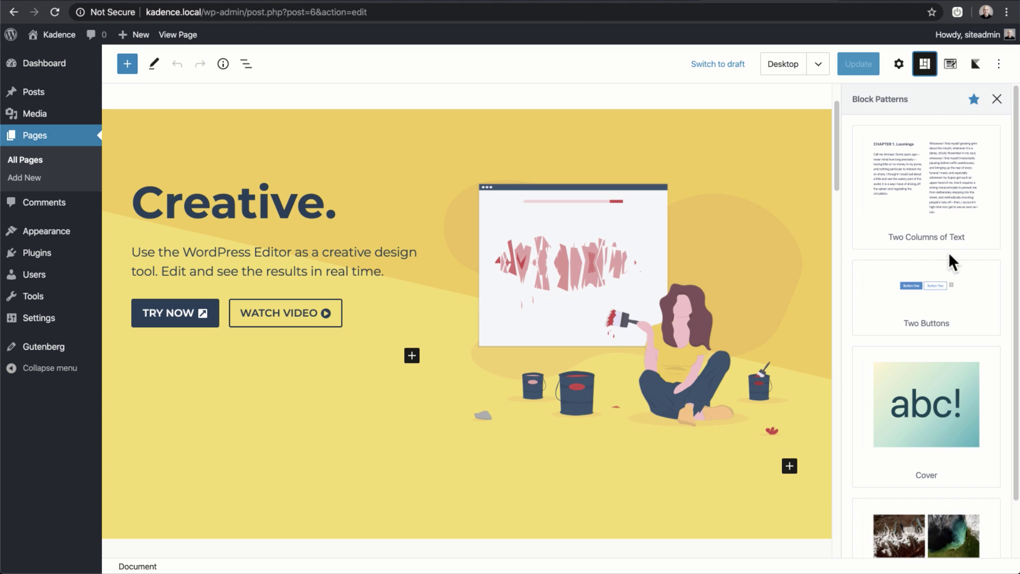
scroll(948, 252, down, 2)
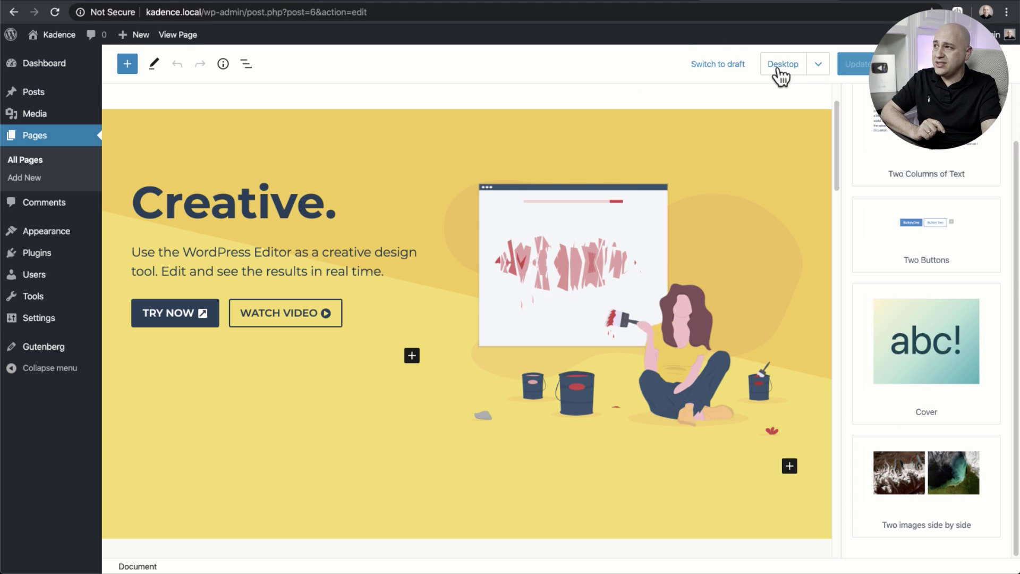
- Preview the page in Mobile view and examine how its hero section and three-column content are laid out
click(816, 66)
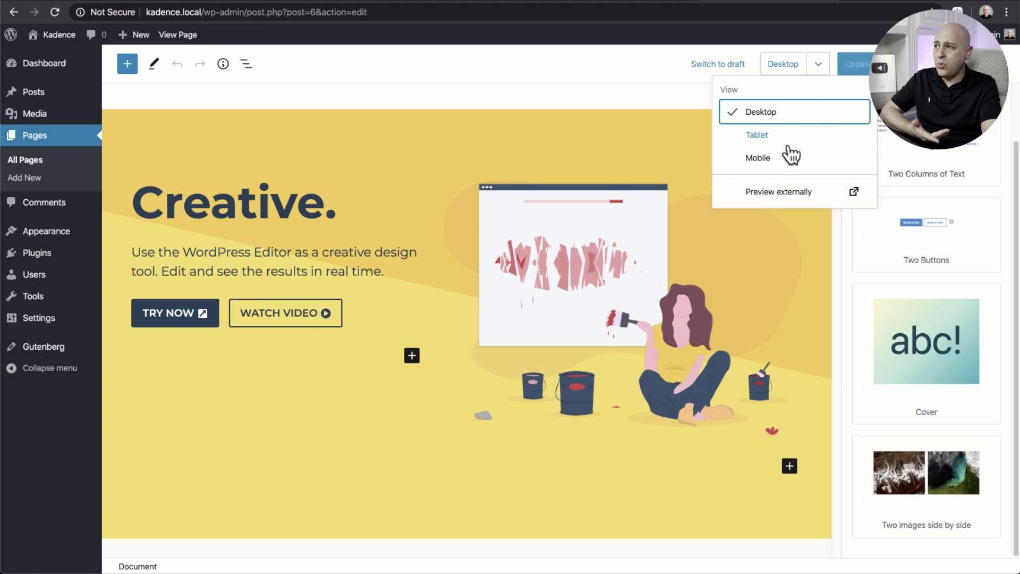
click(765, 168)
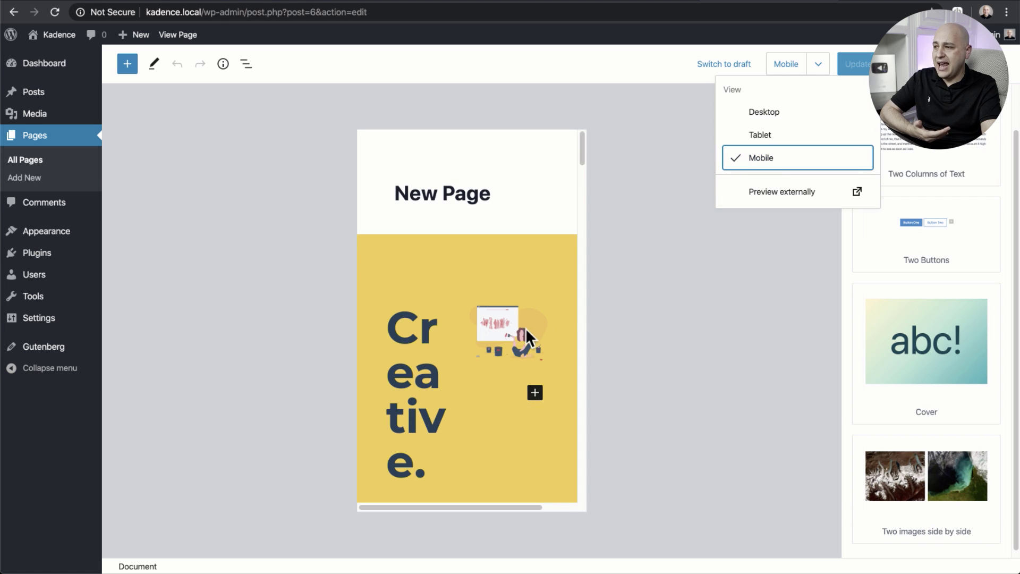
scroll(522, 326, down, 10)
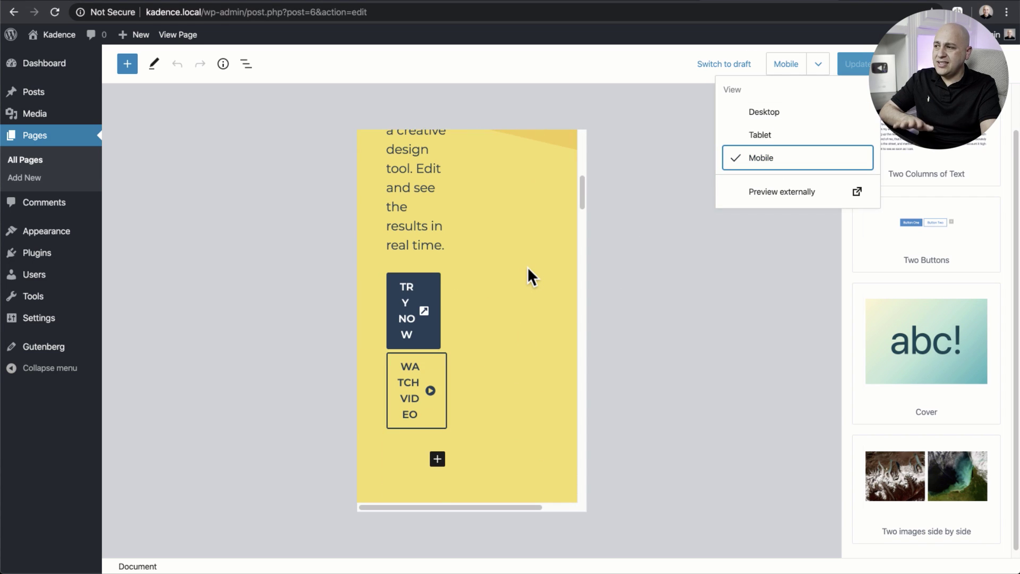
scroll(528, 273, down, 8)
scroll(529, 274, down, 3)
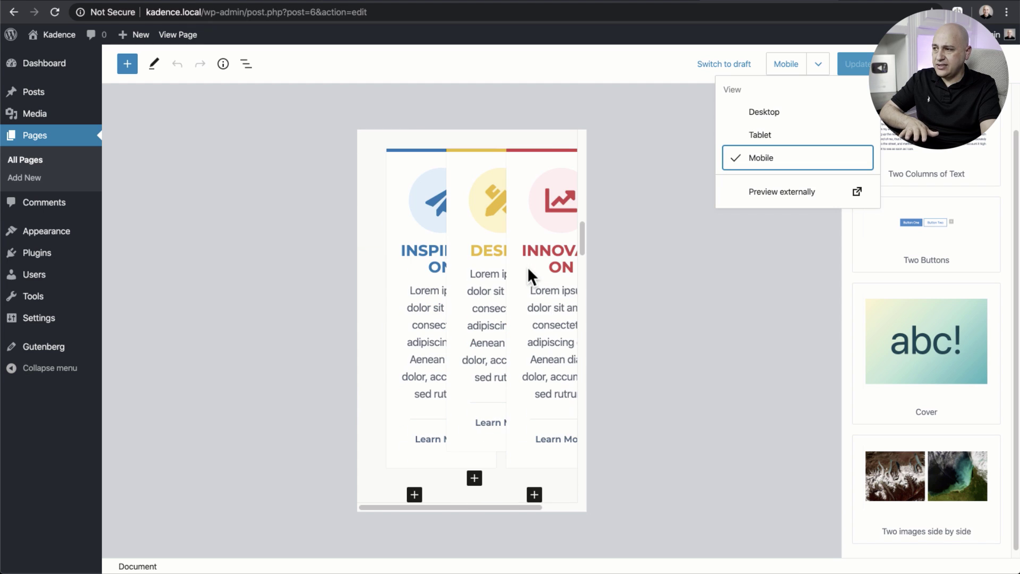
scroll(528, 273, down, 3)
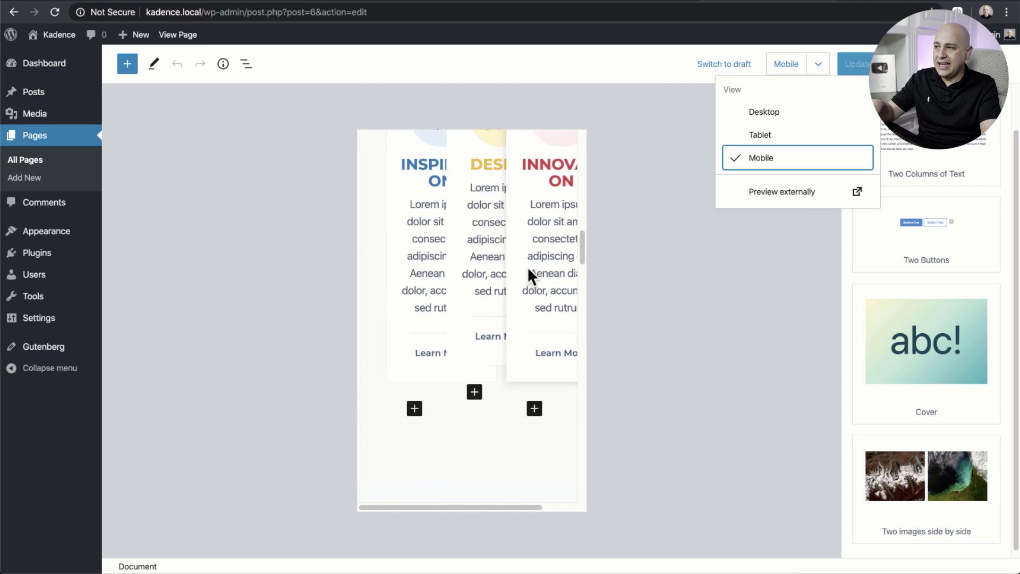
scroll(528, 274, up, 5)
scroll(528, 270, up, 10)
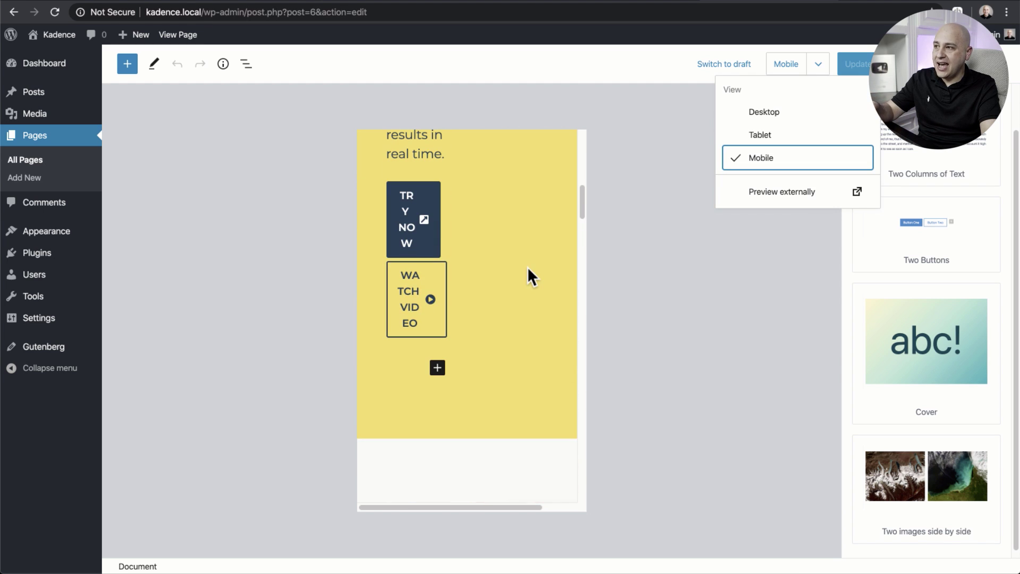
scroll(527, 267, up, 3)
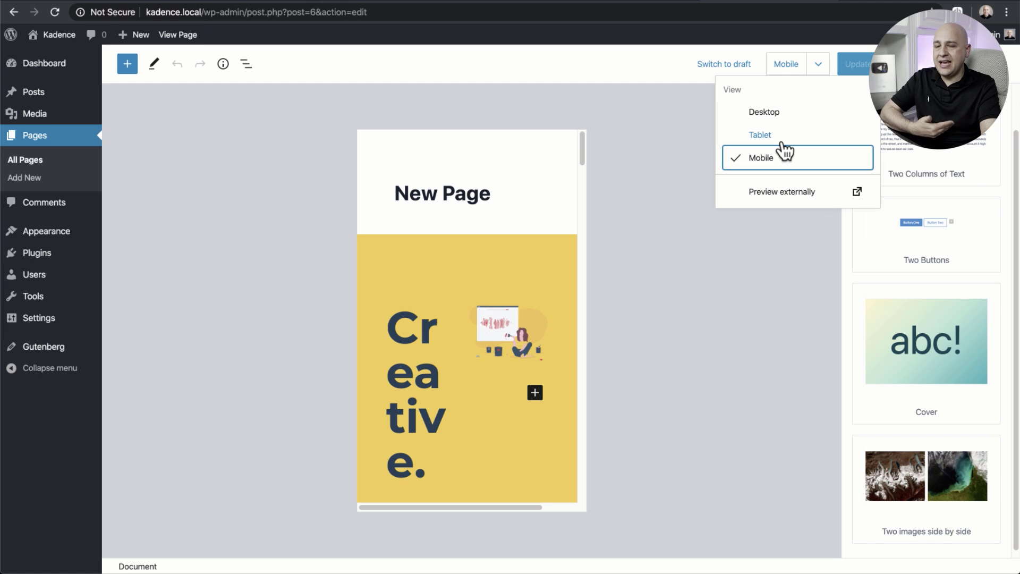
- Return the page preview to Desktop view and close the view options
click(770, 112)
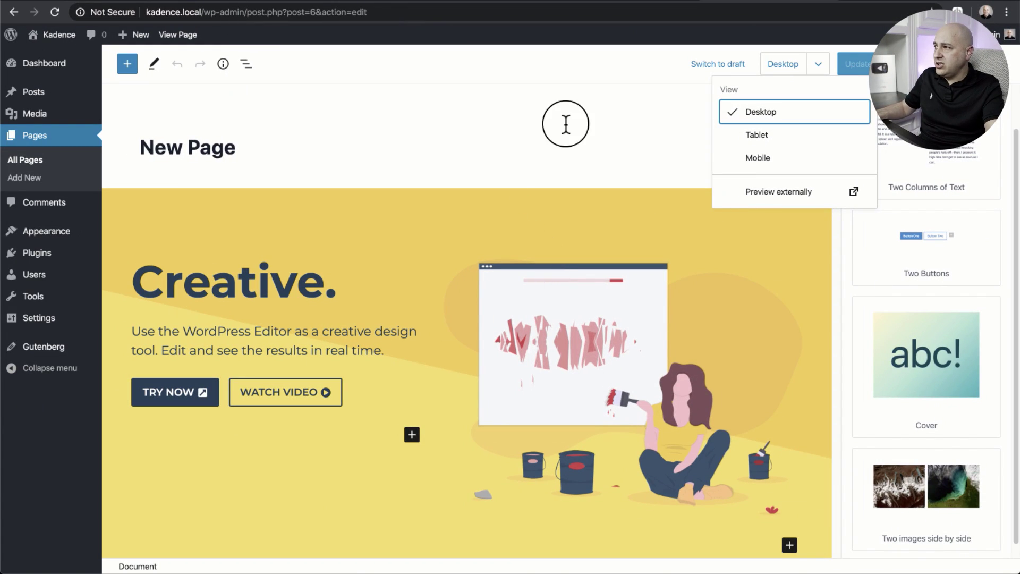
click(566, 125)
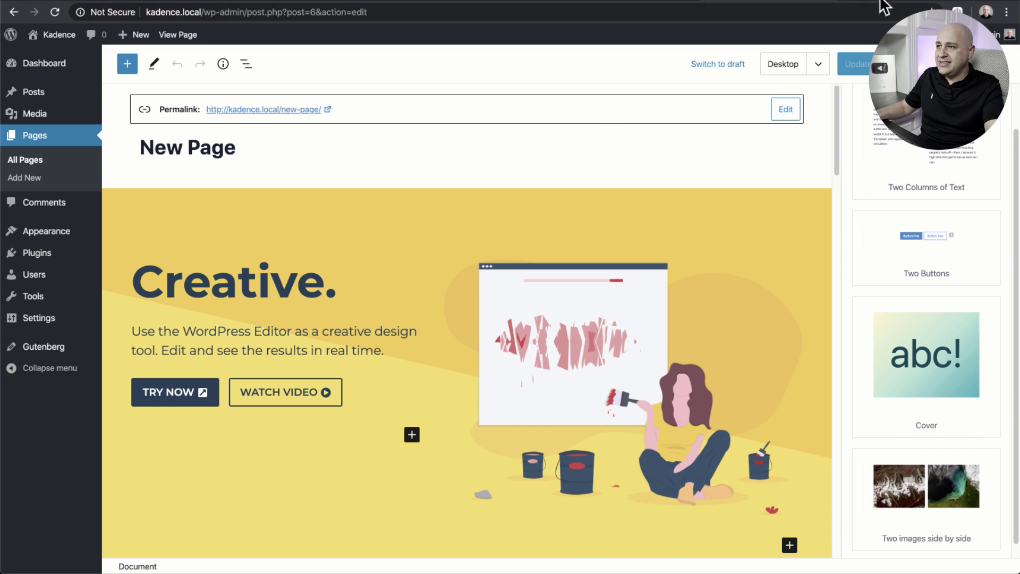
key(ctrl+Tab)
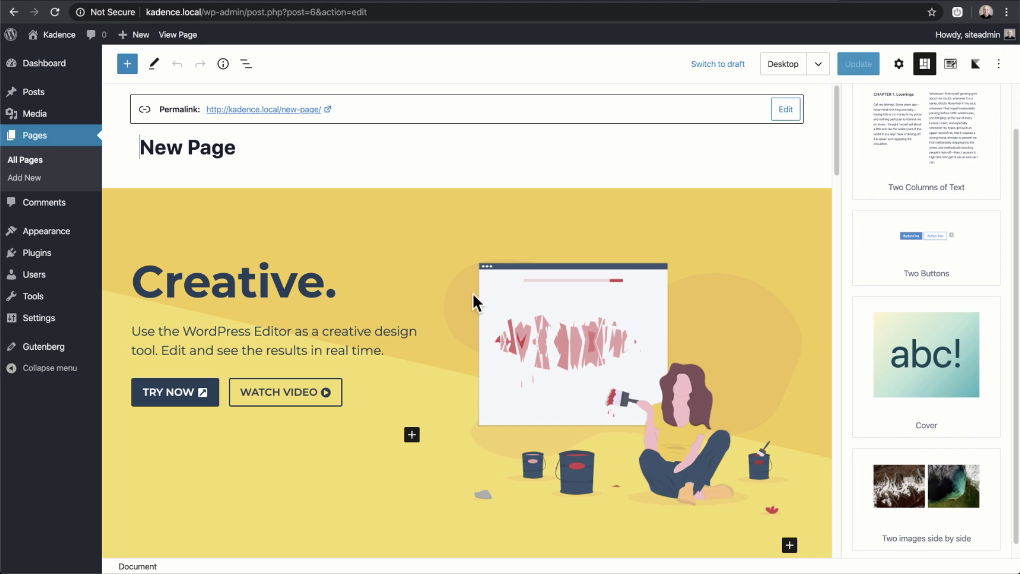
- Display the theme's Page Settings for the page and open the Kadence site in the Customizer
click(976, 68)
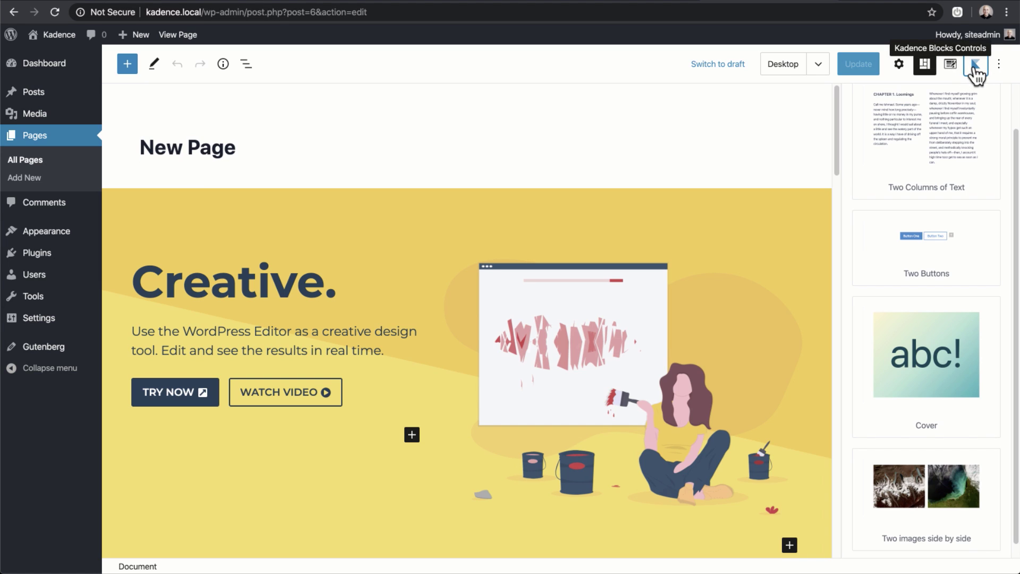
click(952, 68)
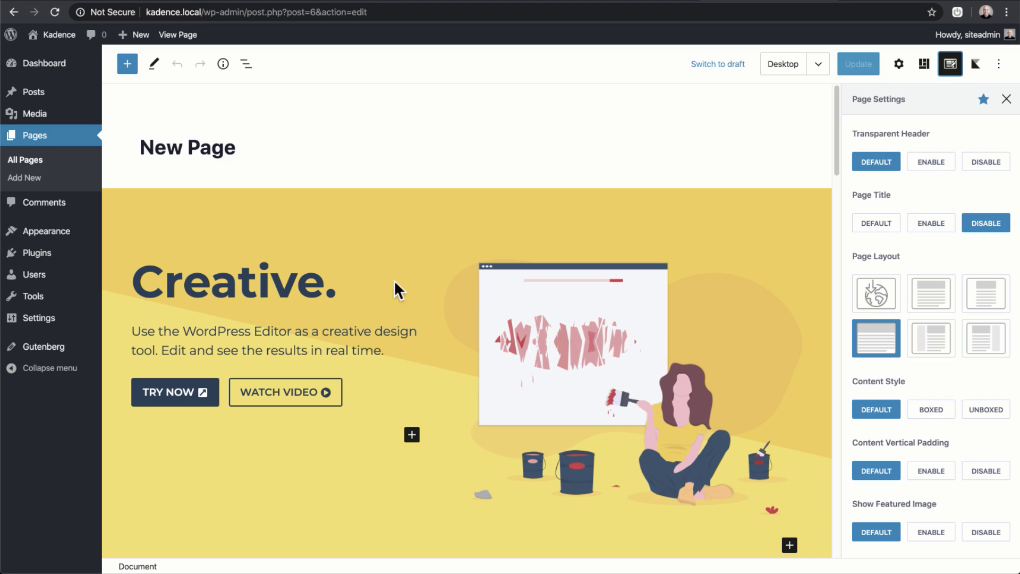
mouse_move(35, 249)
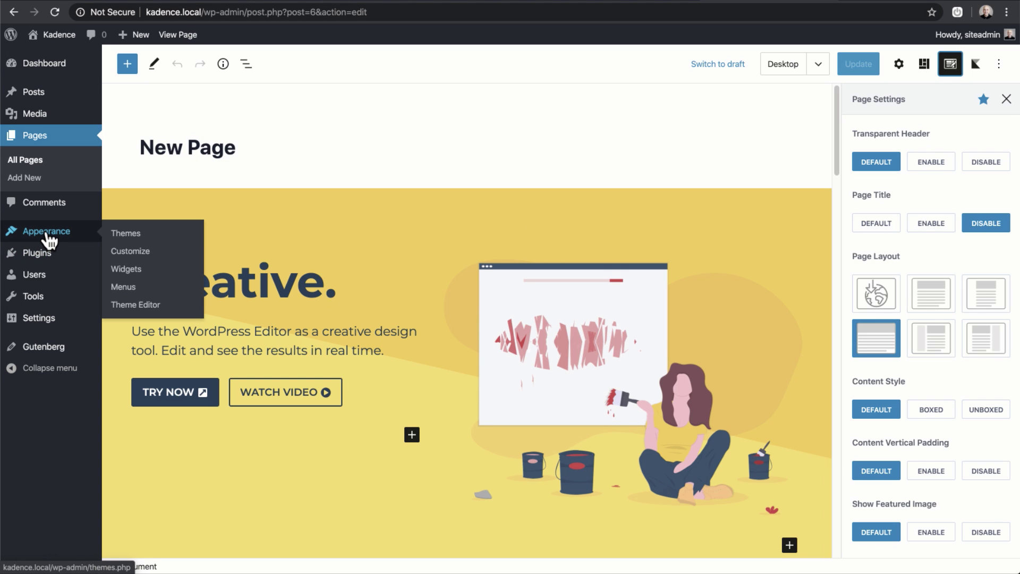
click(136, 253)
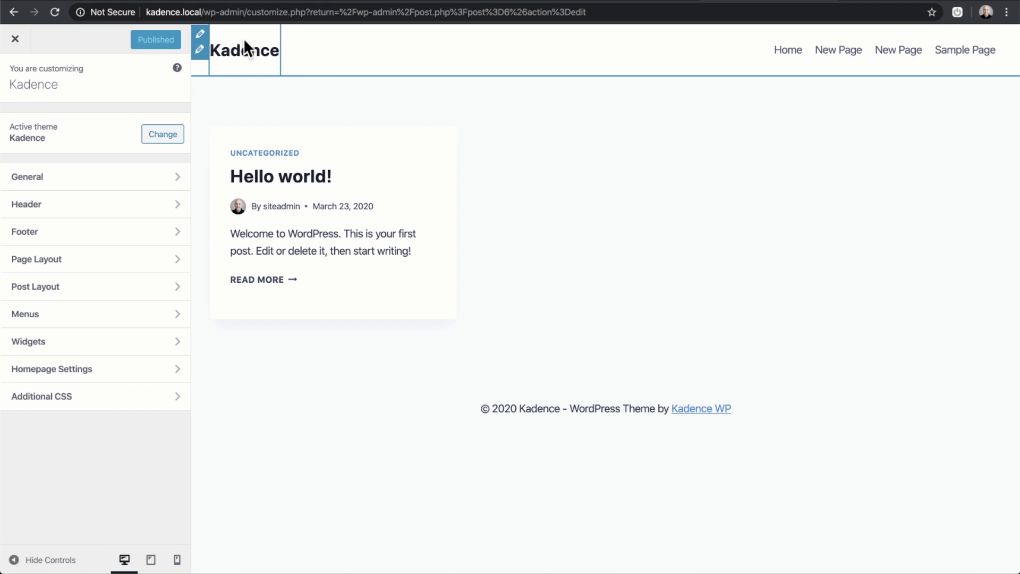
- Open the header's Main Row settings and move the Logo element to the center section of that row
click(200, 36)
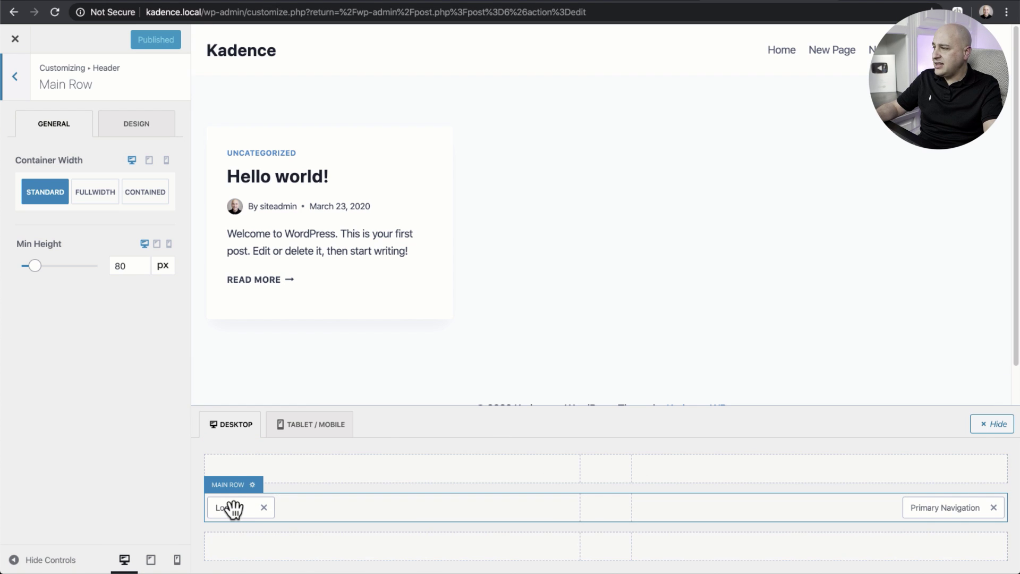
drag(233, 509, 604, 513)
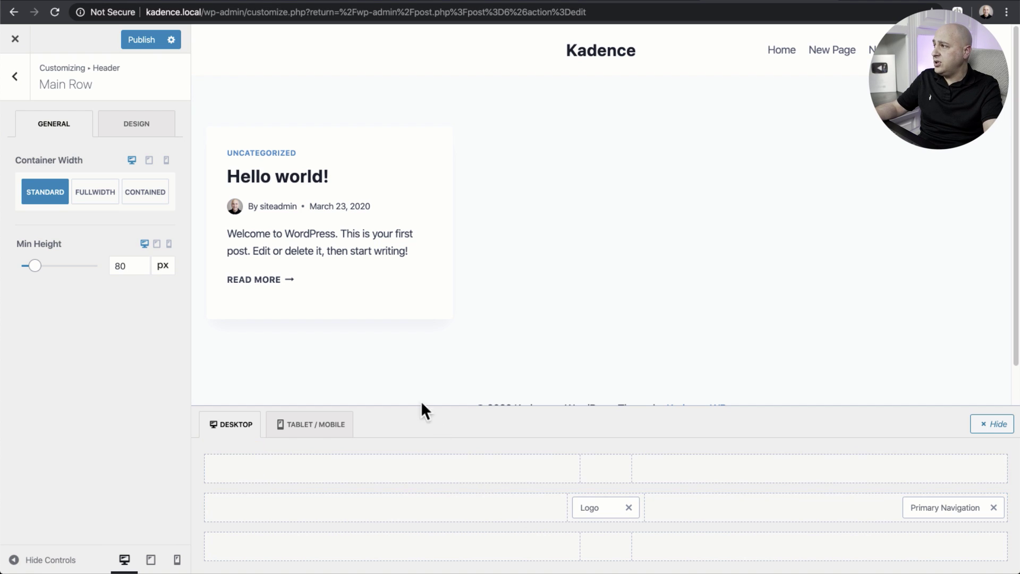
- Add a Button element after Primary Navigation in the header's main row and move the Logo to the row's left section
click(14, 77)
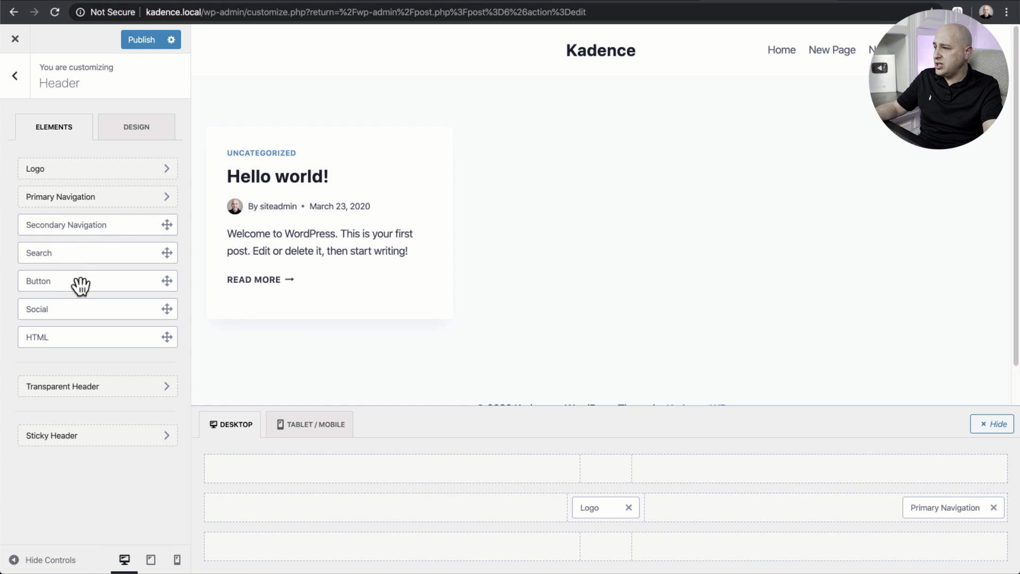
drag(80, 283, 805, 511)
drag(649, 505, 959, 512)
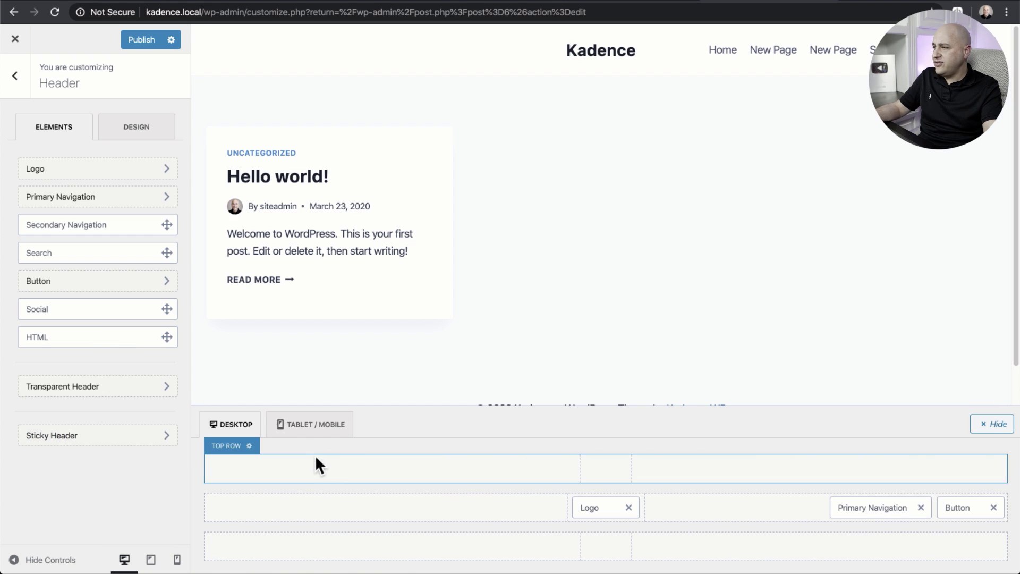
drag(598, 509, 327, 511)
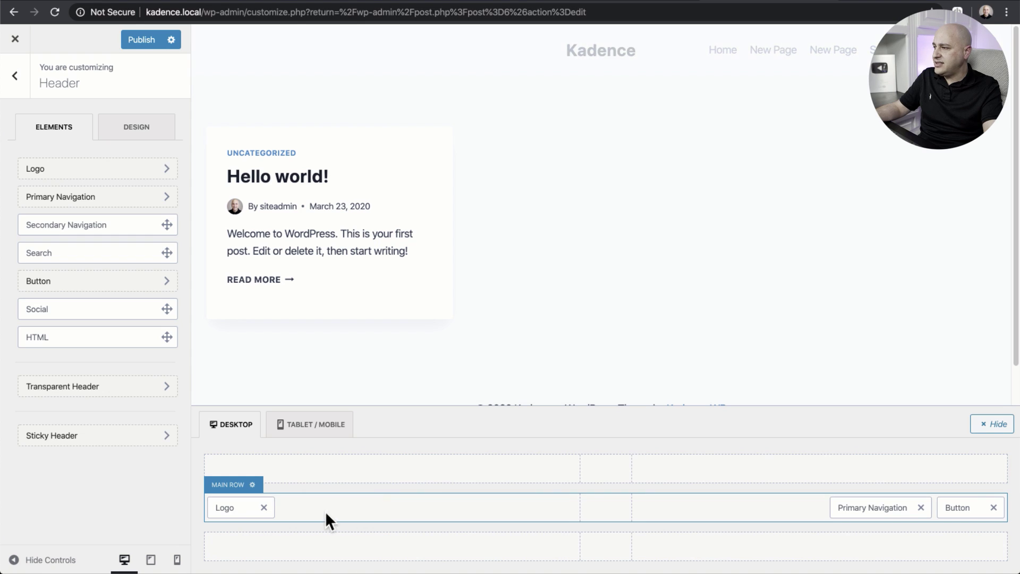
- Open the header logo's Site Identity settings and look through the logo, layout, title, tagline and site icon options
click(233, 508)
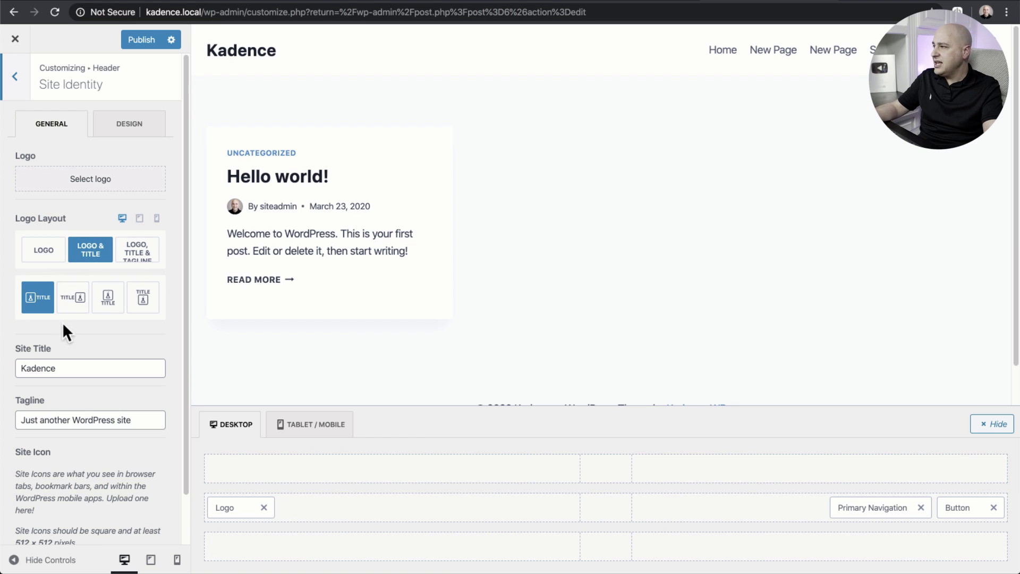
scroll(136, 322, down, 2)
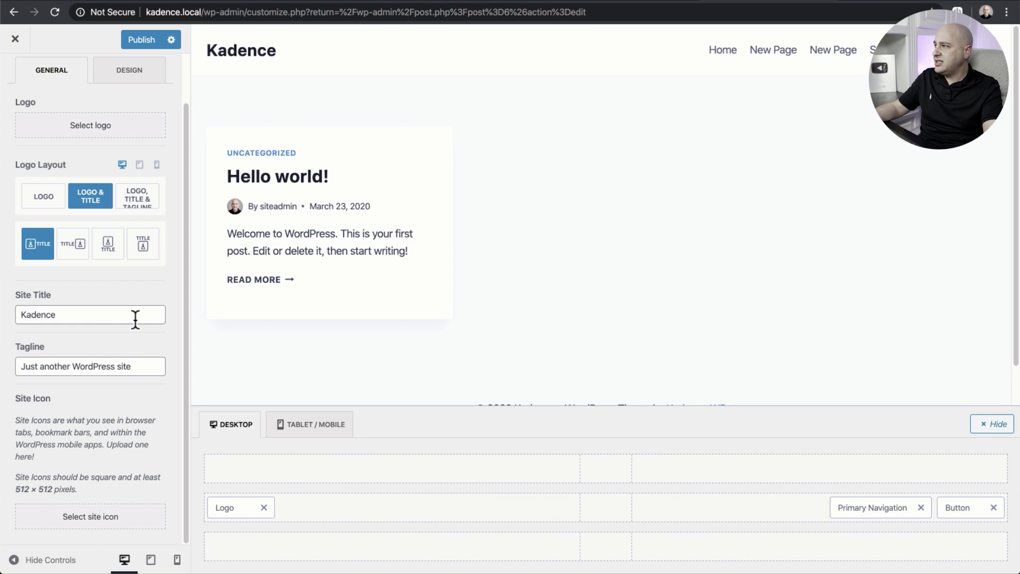
scroll(133, 282, up, 2)
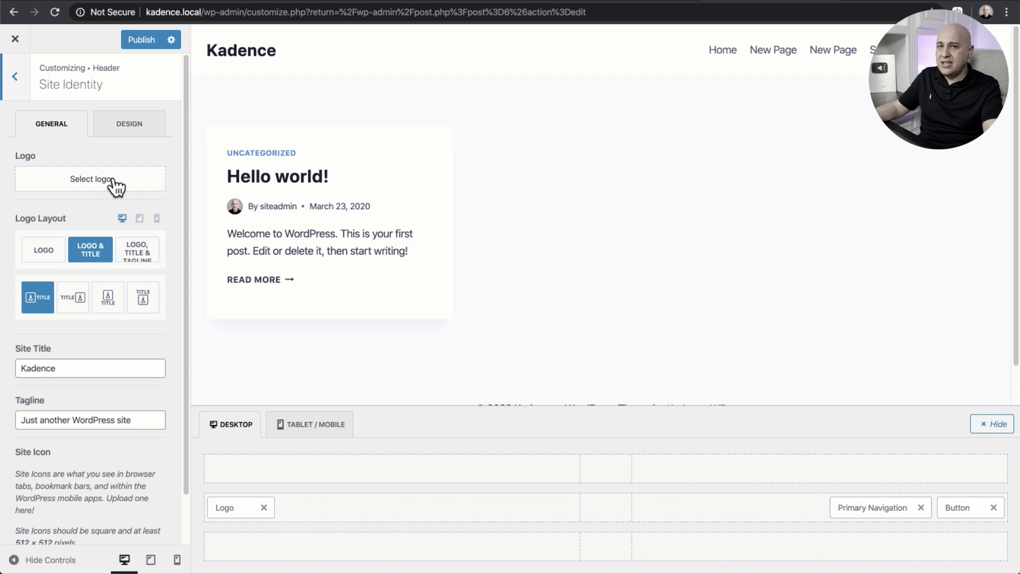
- Leave the header settings and display the theme's general Colors settings to examine the global palette and background options
click(15, 77)
click(16, 80)
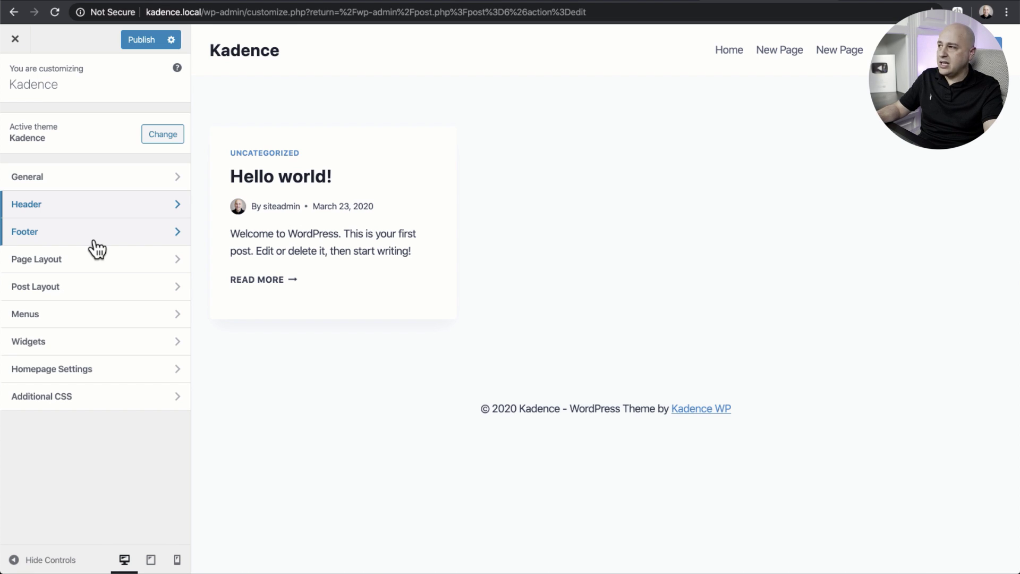
click(79, 186)
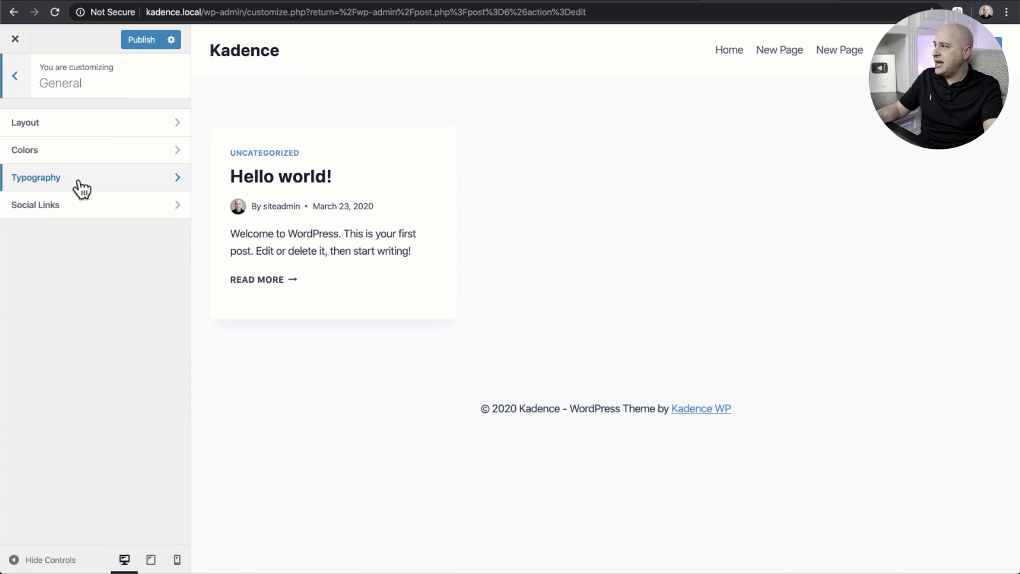
click(60, 151)
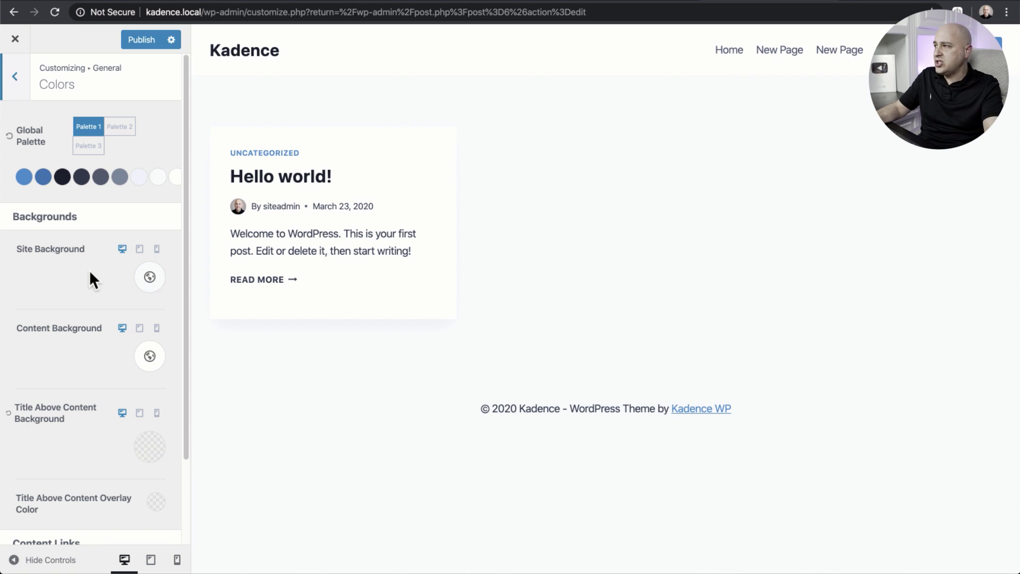
- Close the Customizer and discard the unpublished changes
click(16, 39)
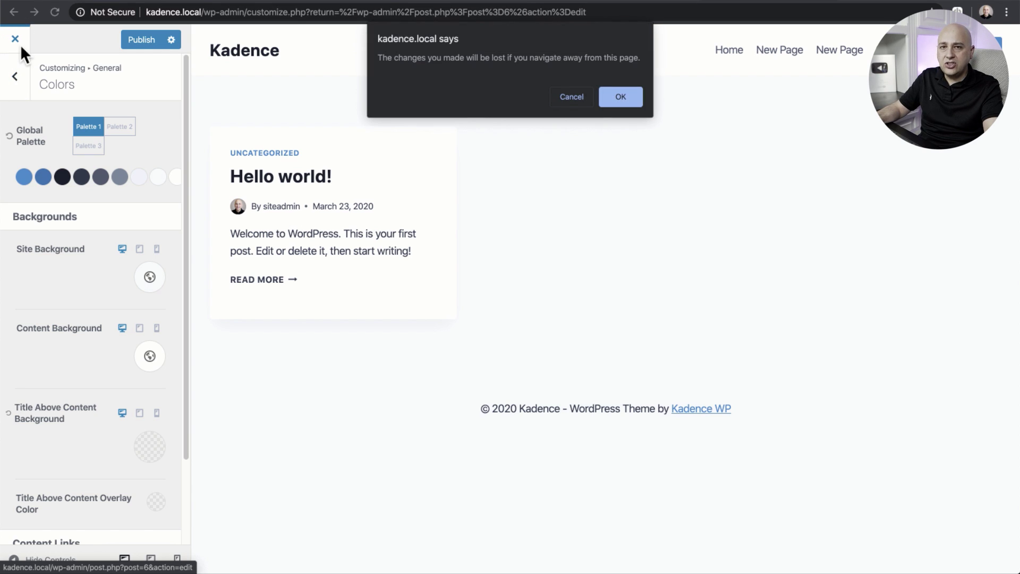
click(630, 96)
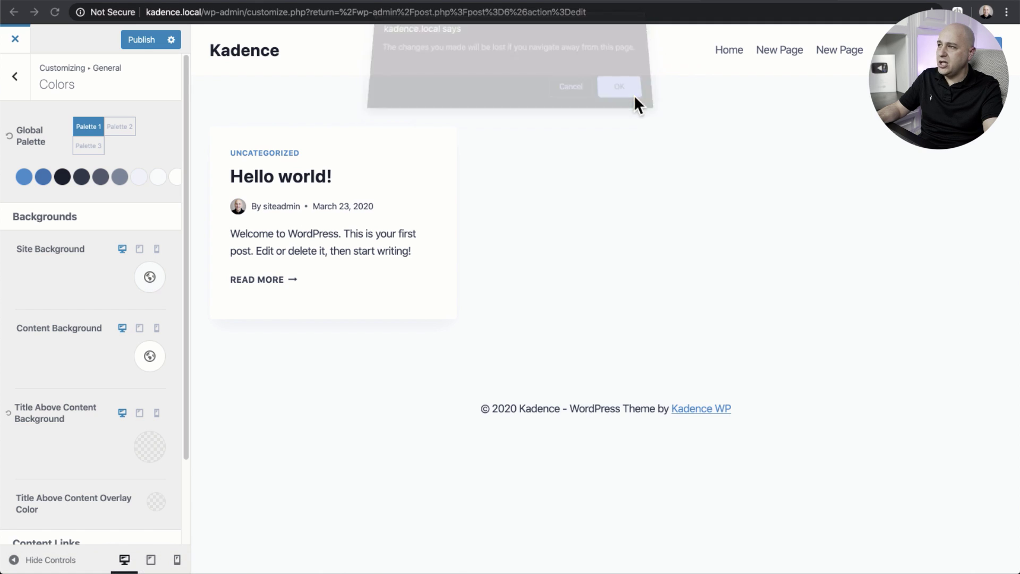